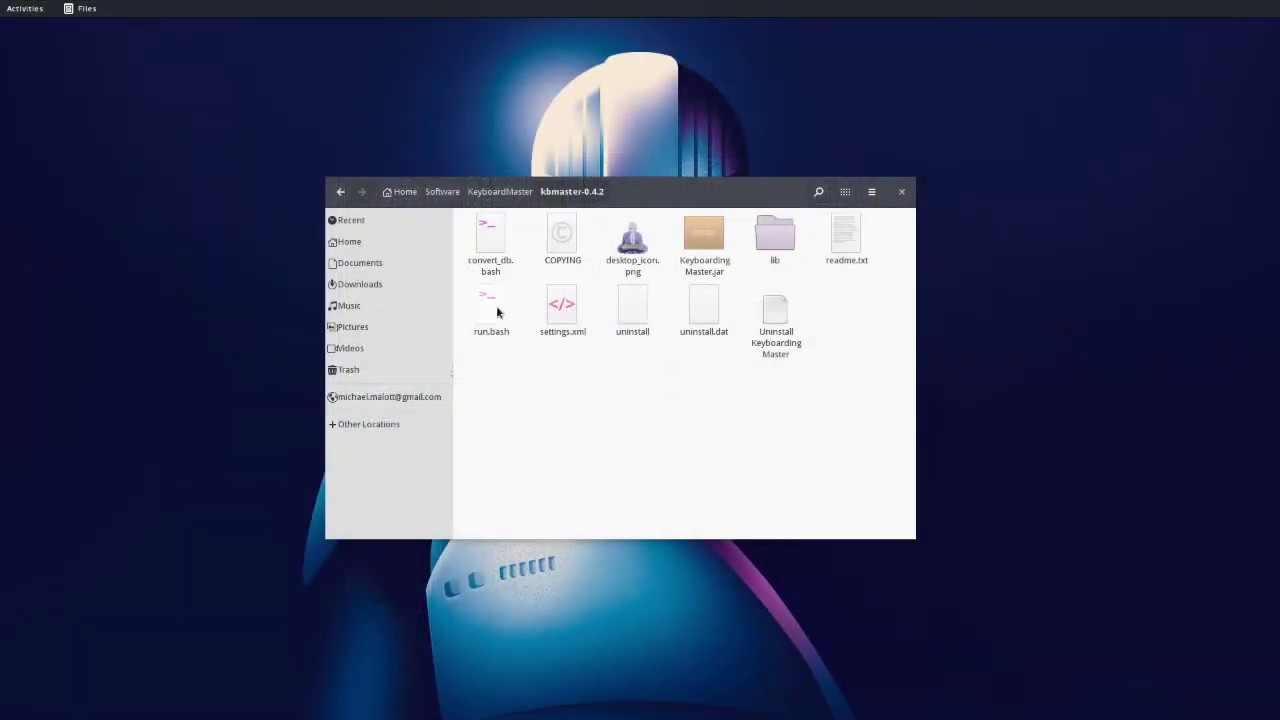
Step: Launch Keyboarding Master from run.bash, close the file browser, and log in with Local access
{"action": "left_click", "coordinate": [496, 305]}
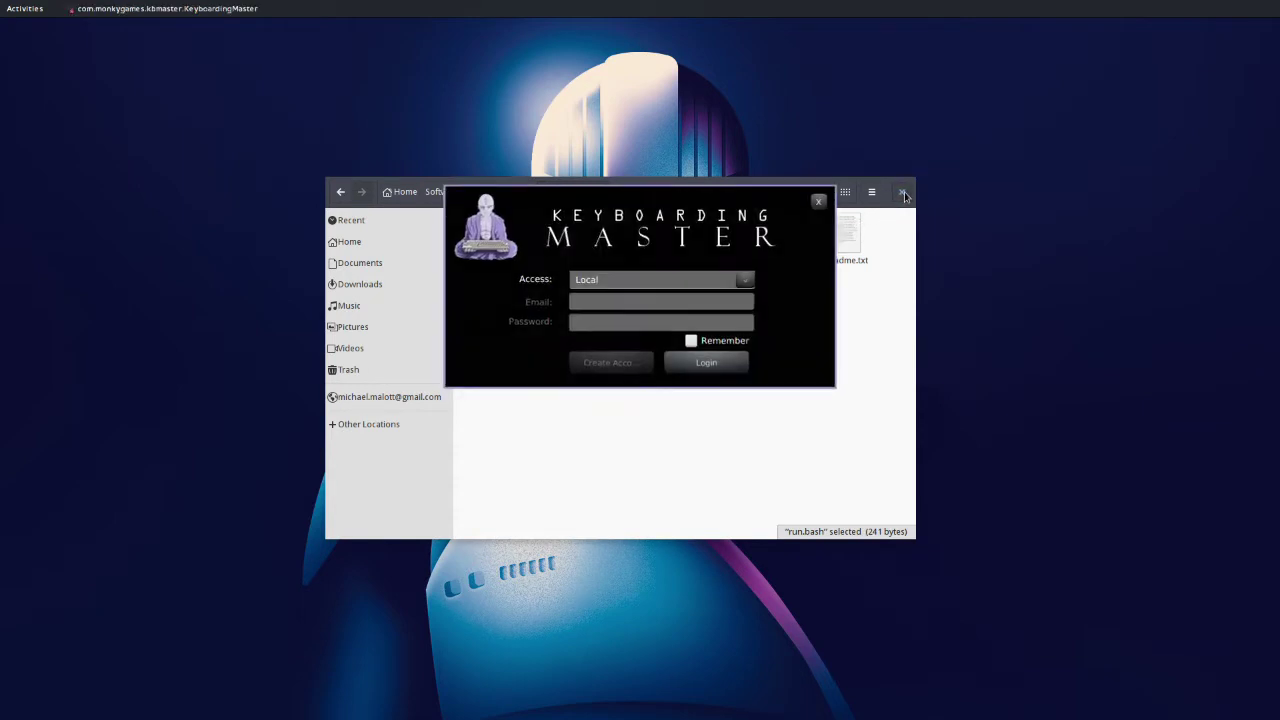
{"action": "left_click", "coordinate": [903, 193]}
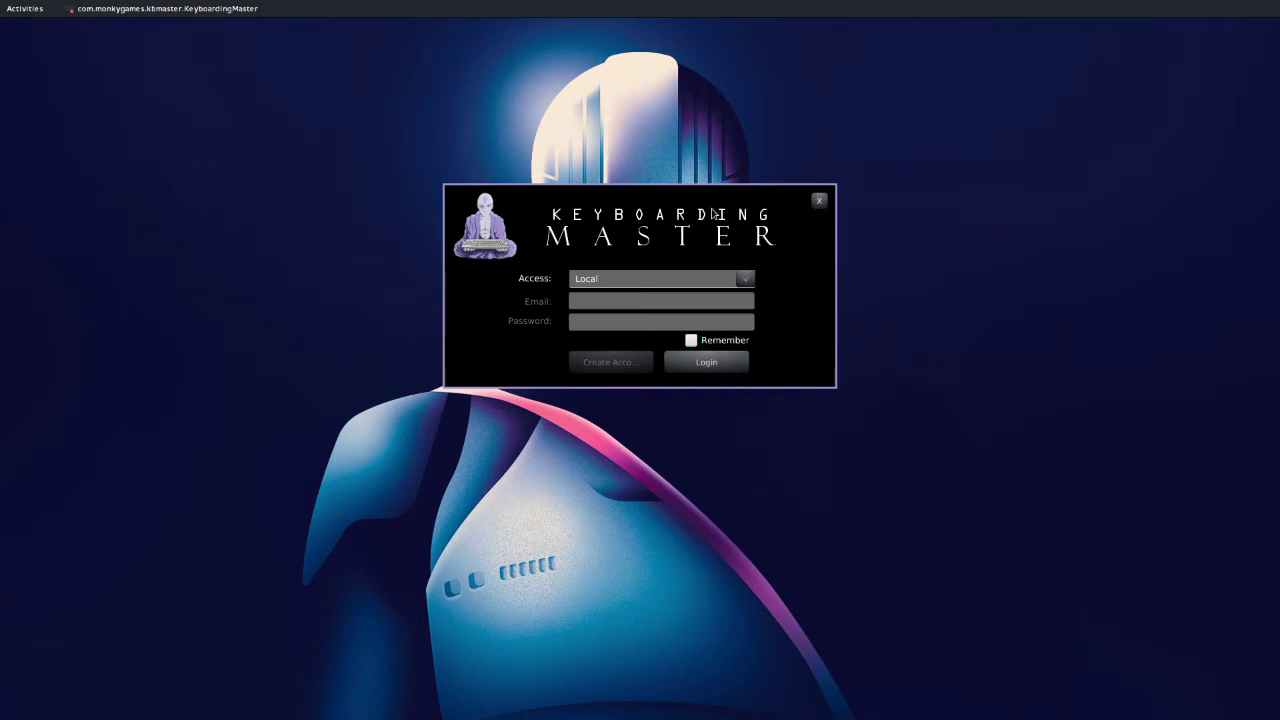
{"action": "left_click", "coordinate": [720, 362]}
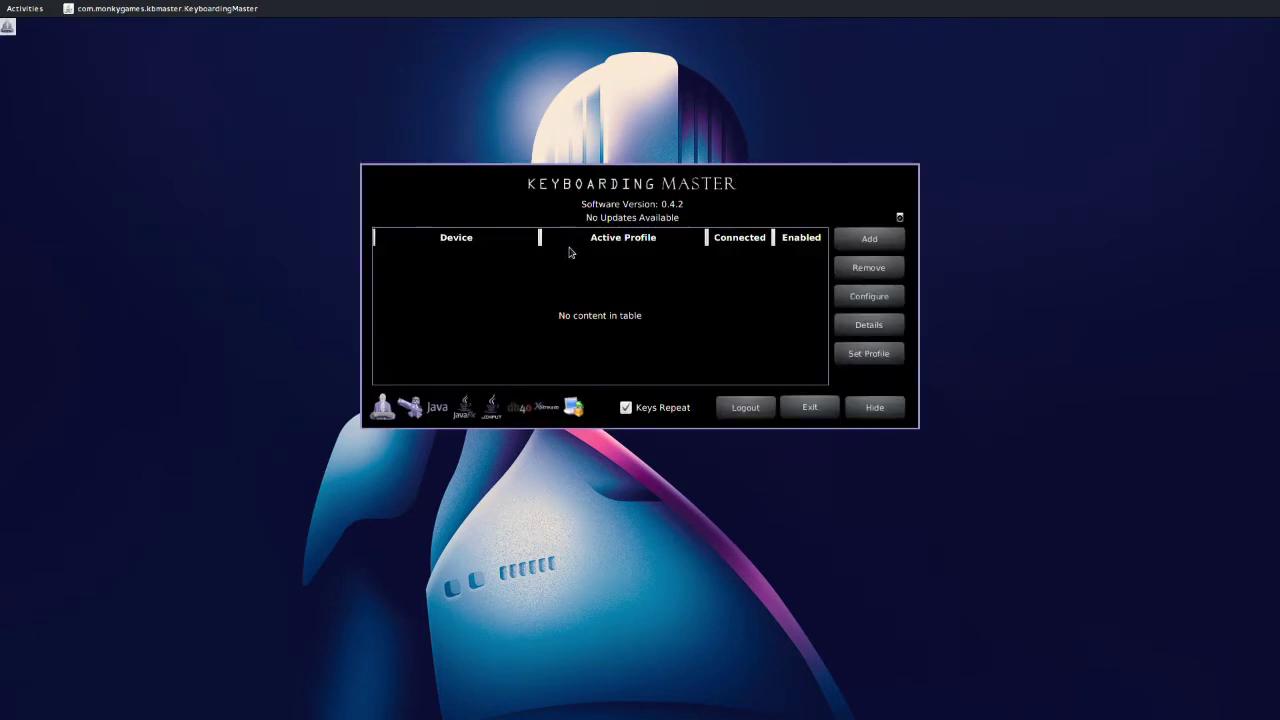
Step: Add a Keyboard device of make Razer and name Tartarus to the device list
{"action": "left_click", "coordinate": [870, 242]}
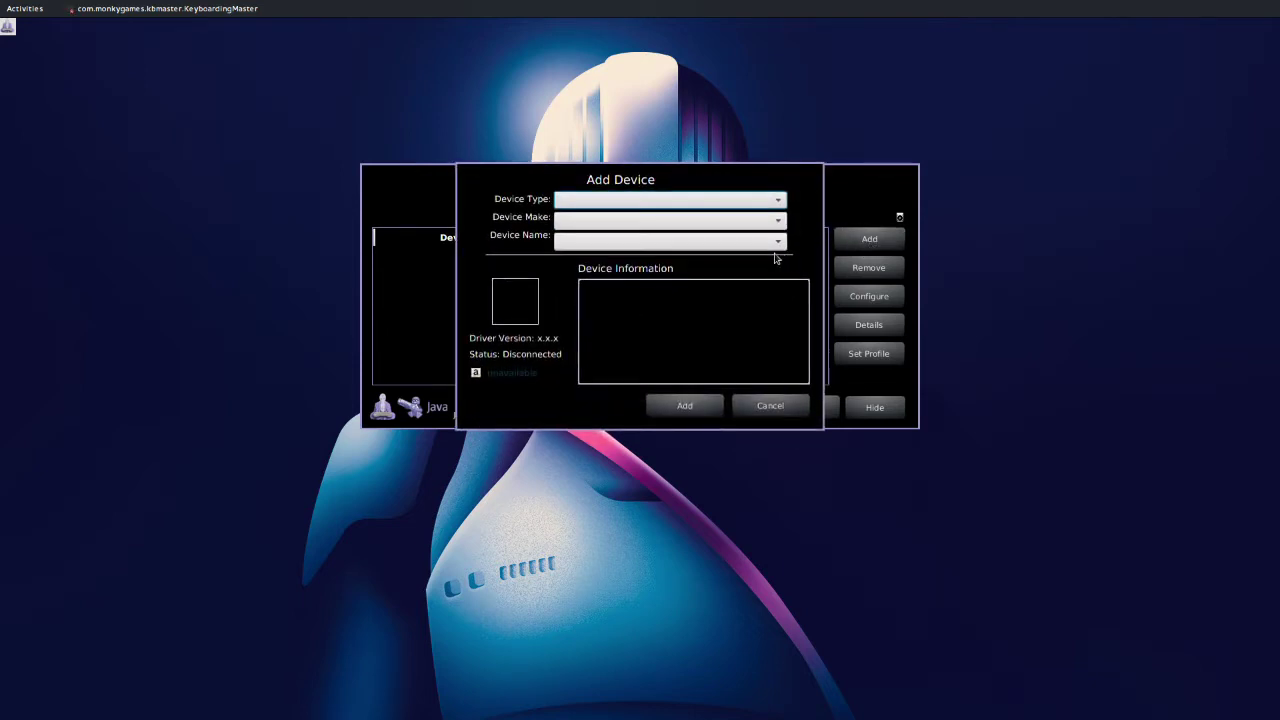
{"action": "left_click", "coordinate": [776, 204]}
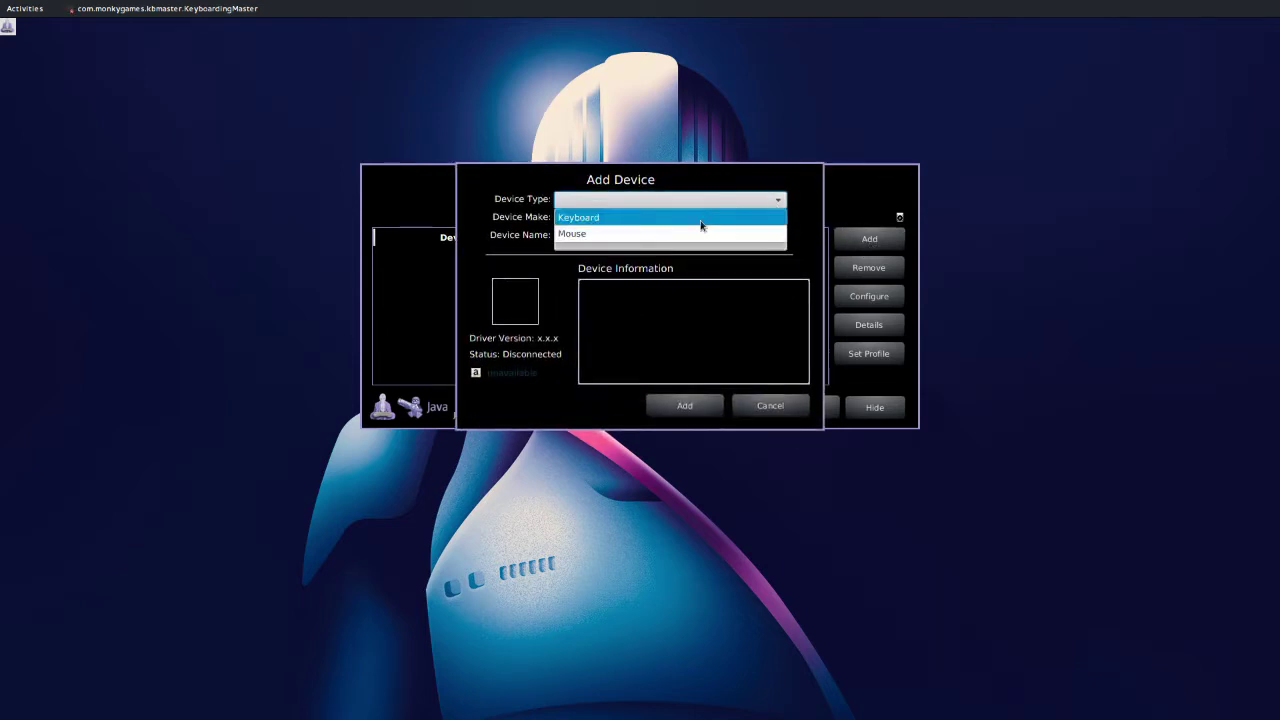
{"action": "left_click", "coordinate": [771, 185]}
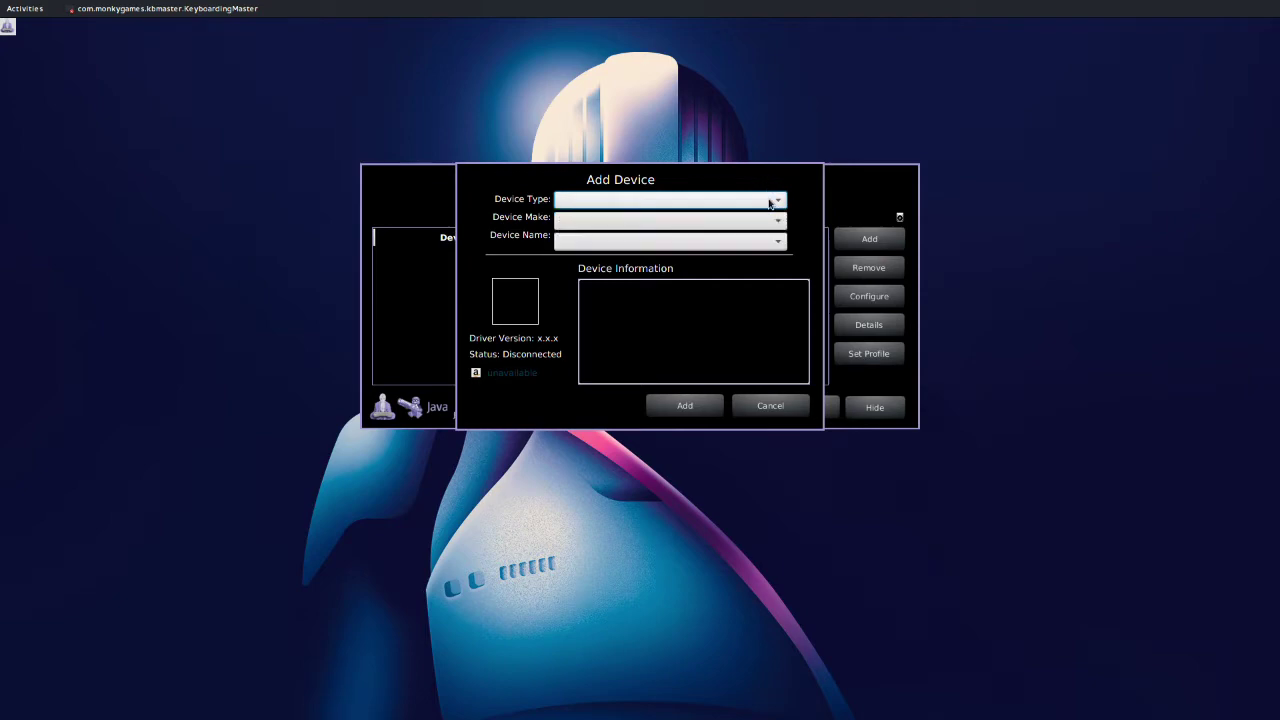
{"action": "left_click", "coordinate": [770, 203]}
{"action": "left_click", "coordinate": [750, 217]}
{"action": "left_click", "coordinate": [772, 220]}
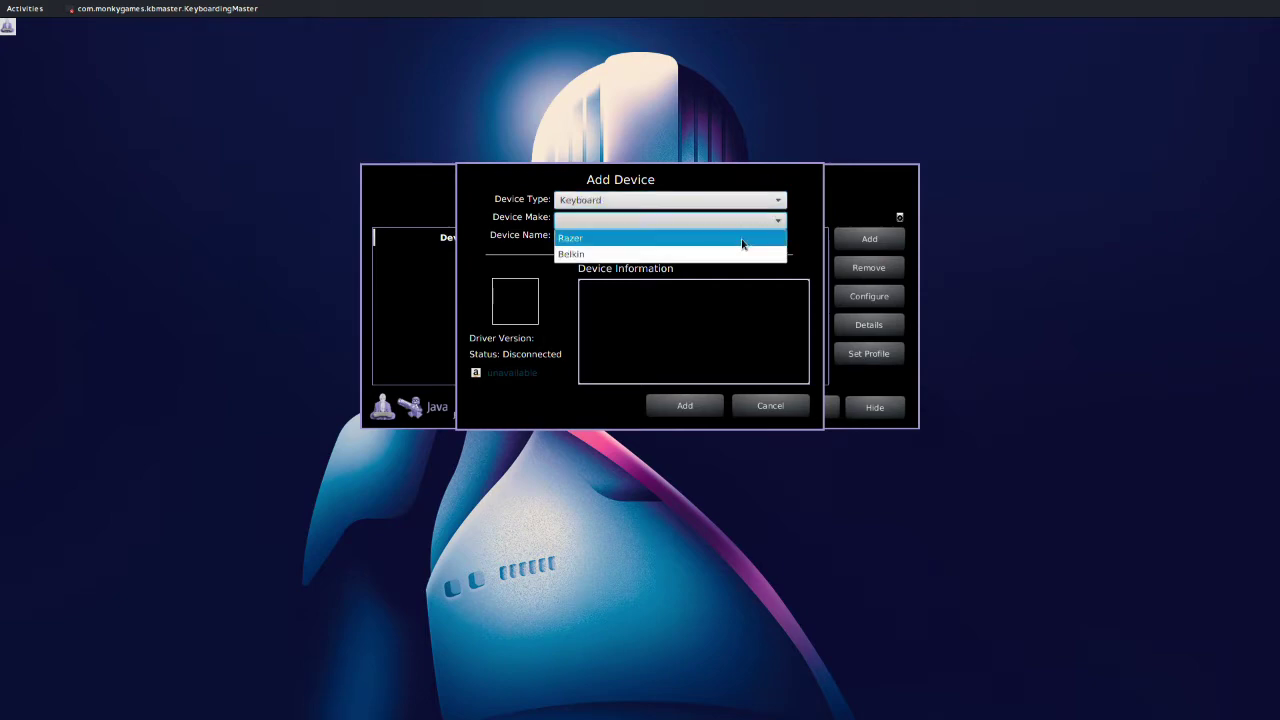
{"action": "left_click", "coordinate": [742, 238]}
{"action": "left_click", "coordinate": [771, 241]}
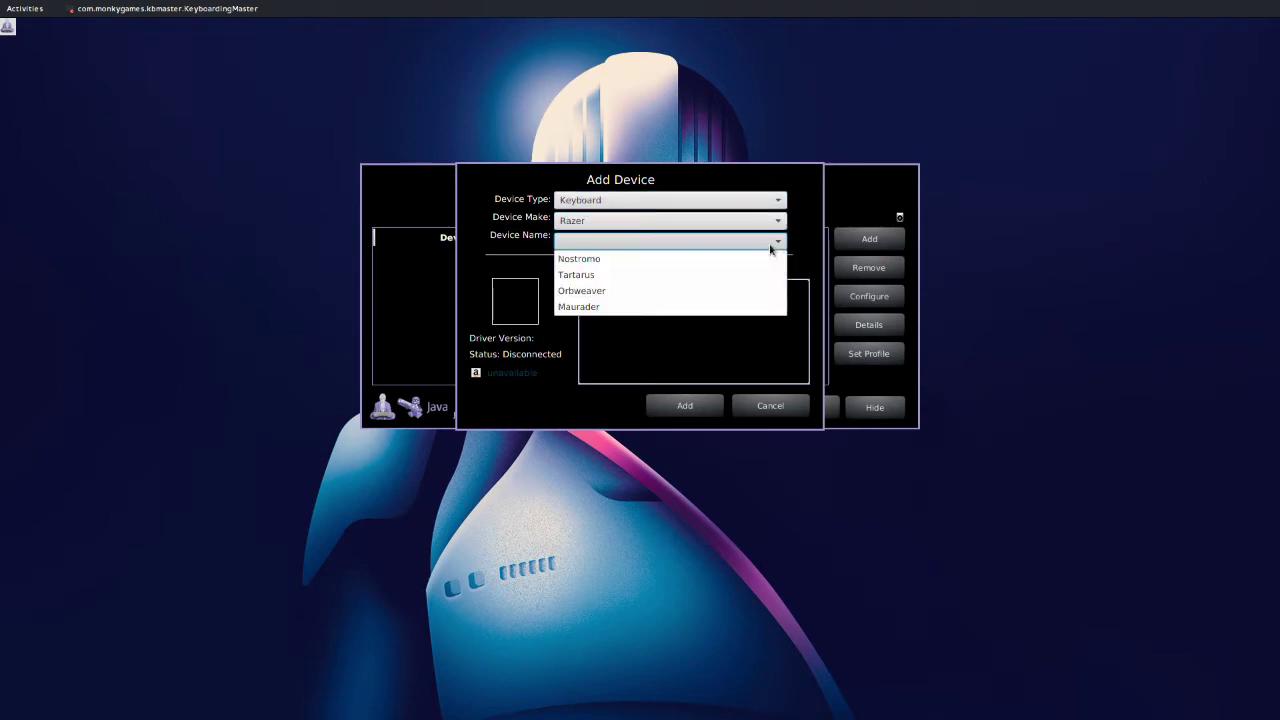
{"action": "left_click", "coordinate": [715, 274]}
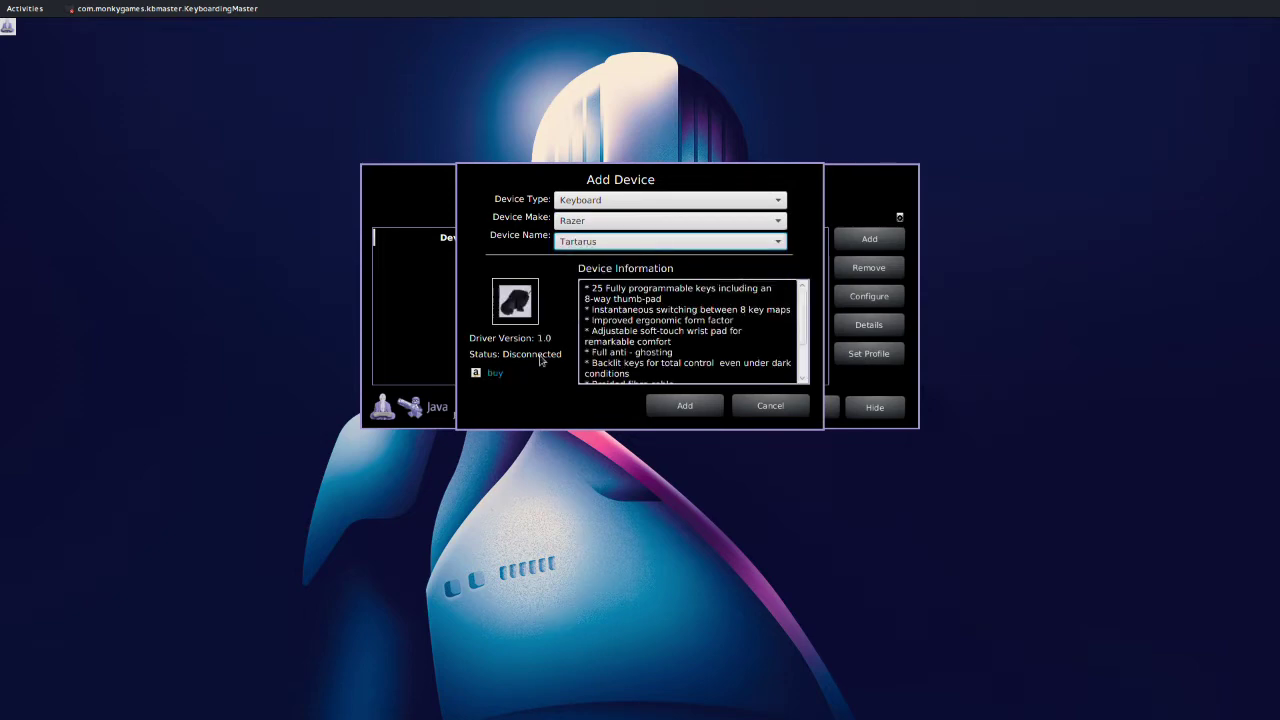
{"action": "left_click", "coordinate": [684, 405]}
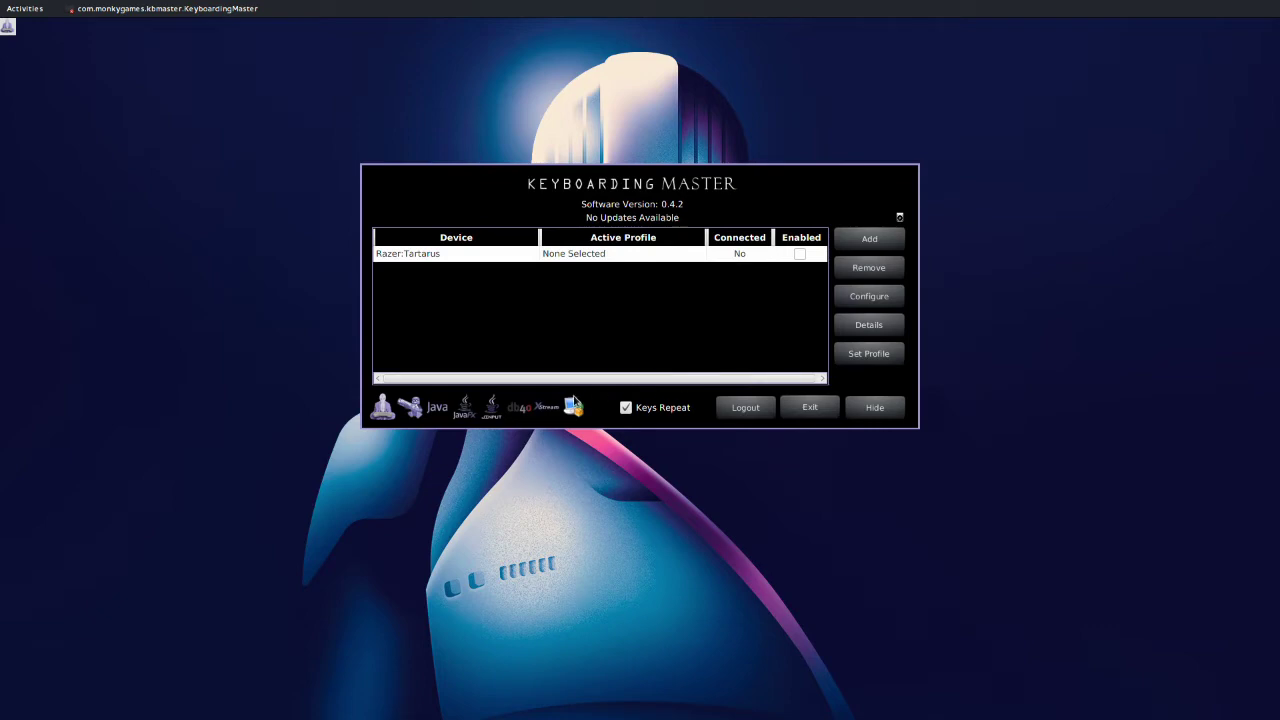
Step: Select the Razer:Tartarus device and request its details
{"action": "left_click", "coordinate": [860, 325]}
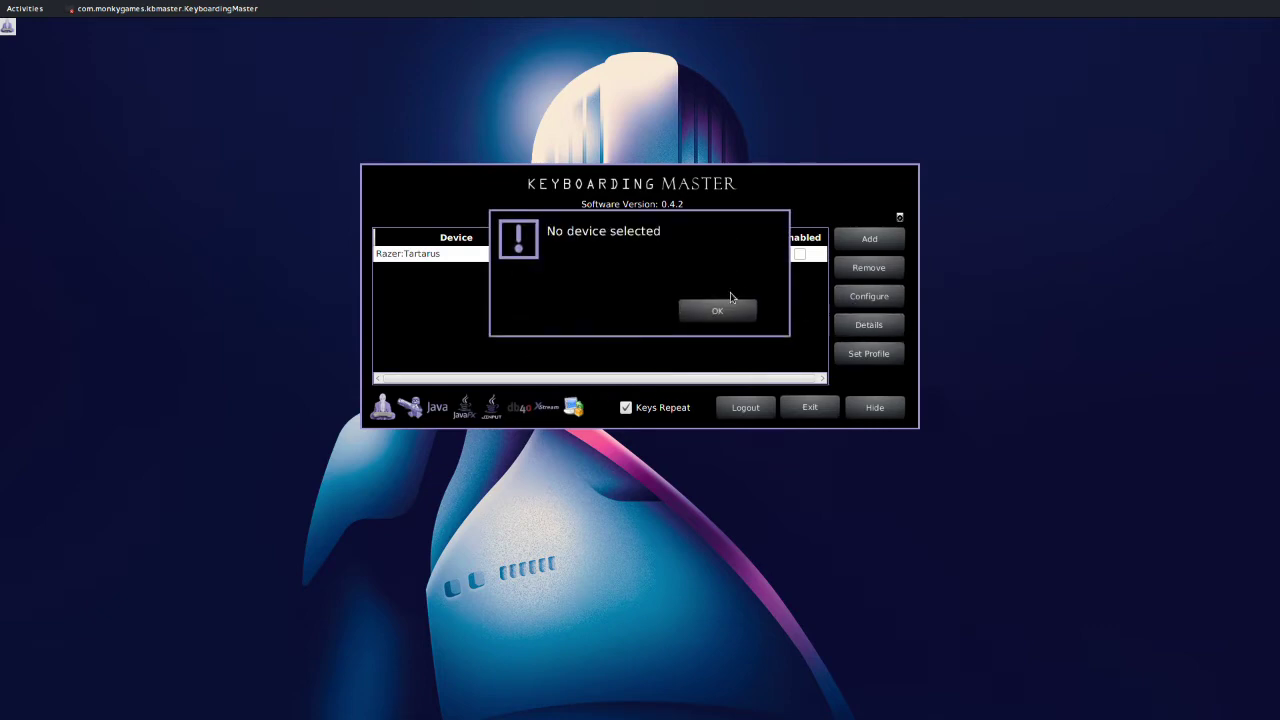
{"action": "left_click", "coordinate": [730, 310]}
{"action": "left_click", "coordinate": [440, 253]}
{"action": "left_click", "coordinate": [885, 327]}
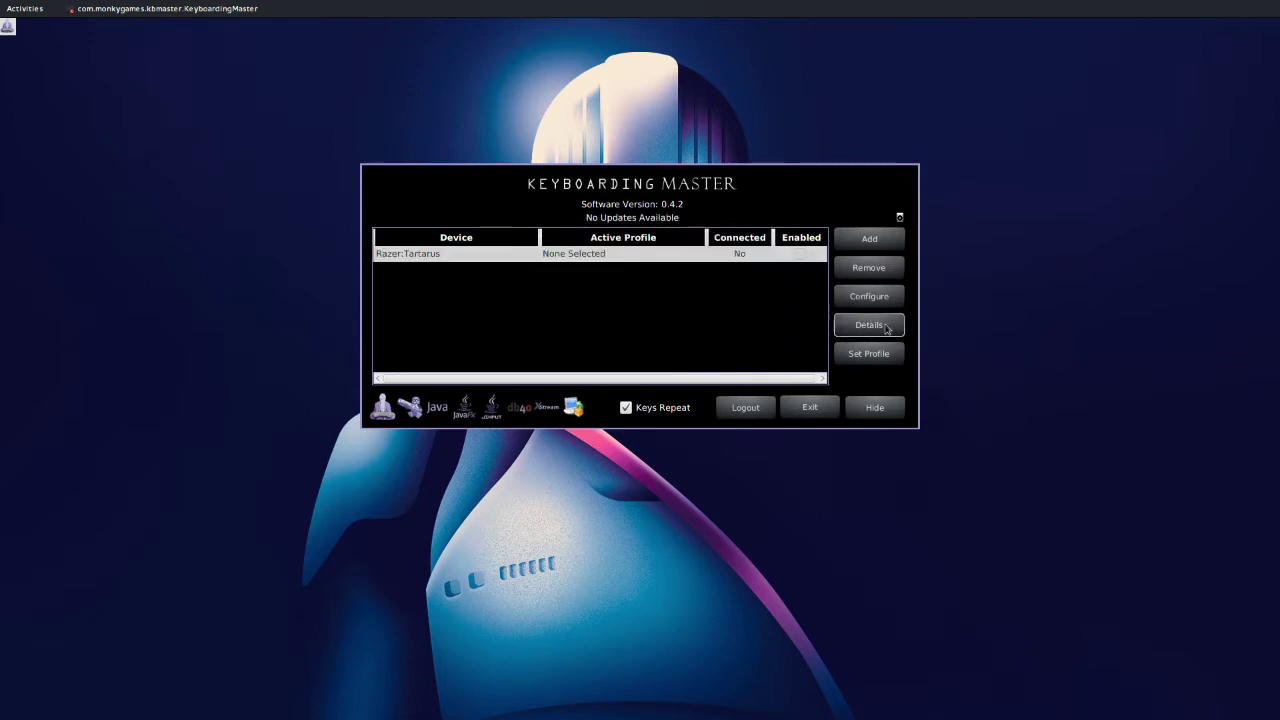
Step: Try to enable the Razer:Tartarus device in the device list
{"action": "left_click", "coordinate": [591, 258]}
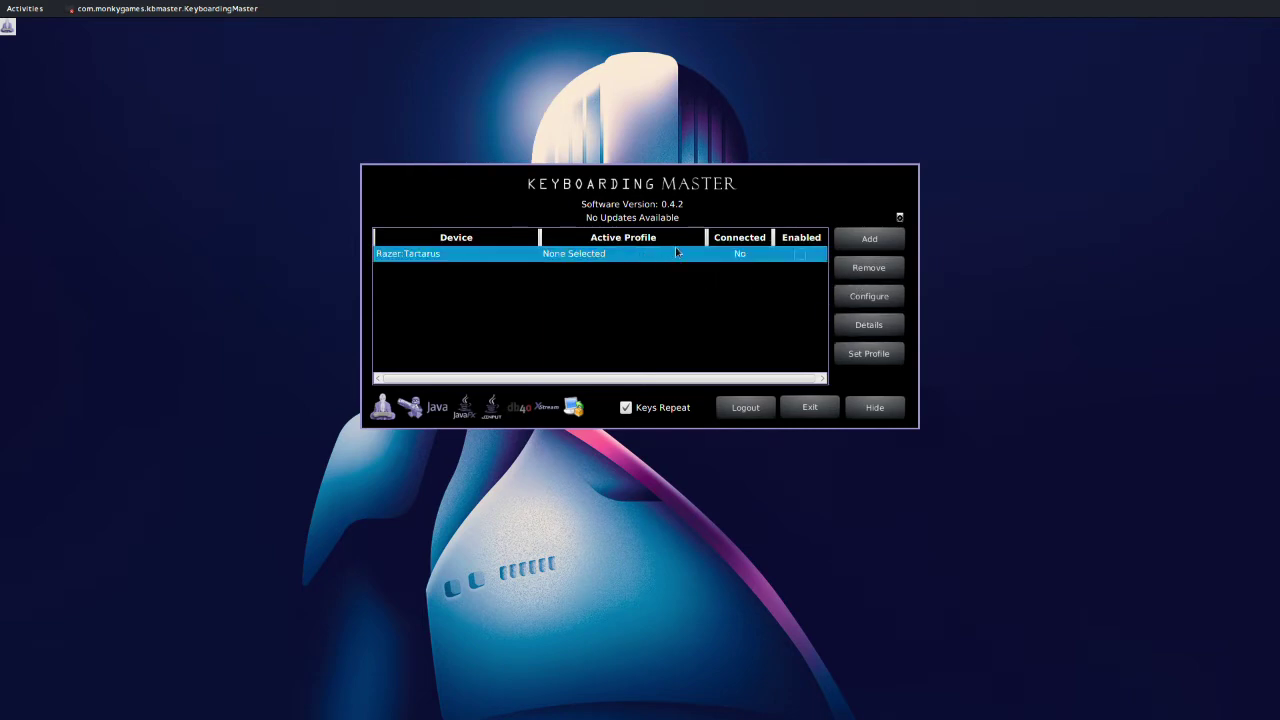
{"action": "left_click", "coordinate": [801, 256]}
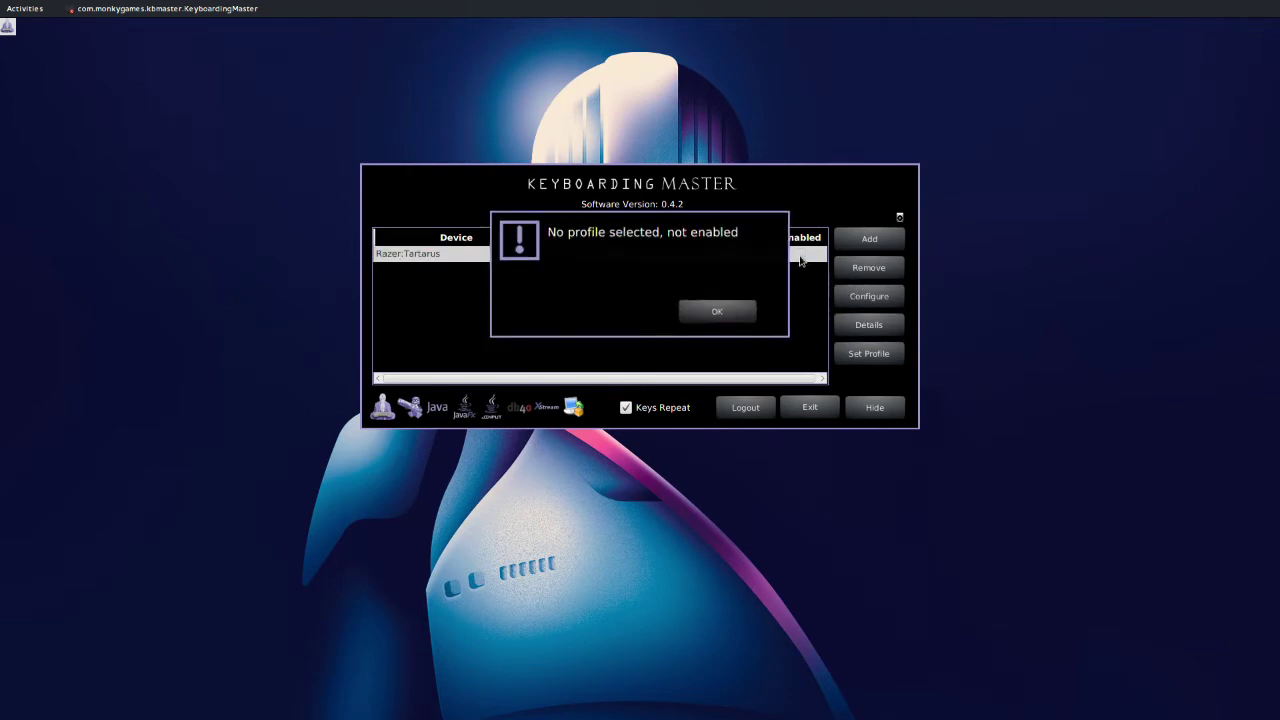
{"action": "left_click", "coordinate": [743, 318]}
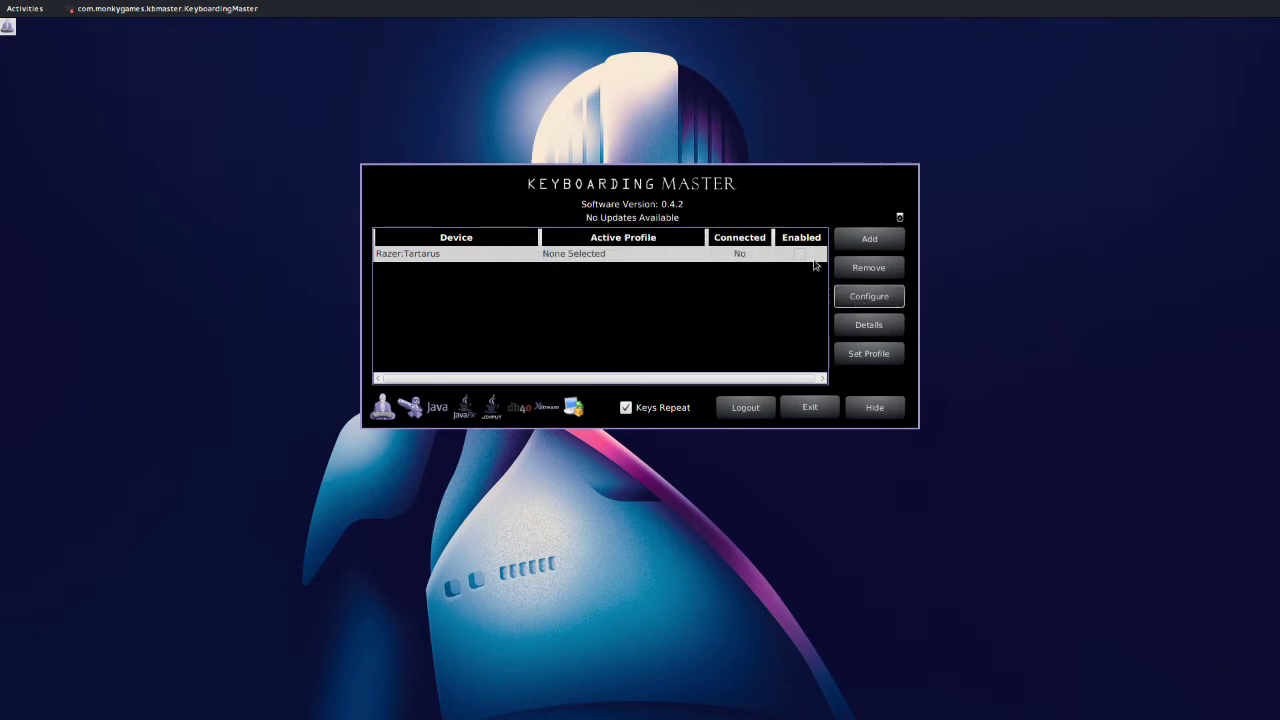
Step: Open the device configuration for the Razer Tartarus
{"action": "double_click", "coordinate": [813, 259]}
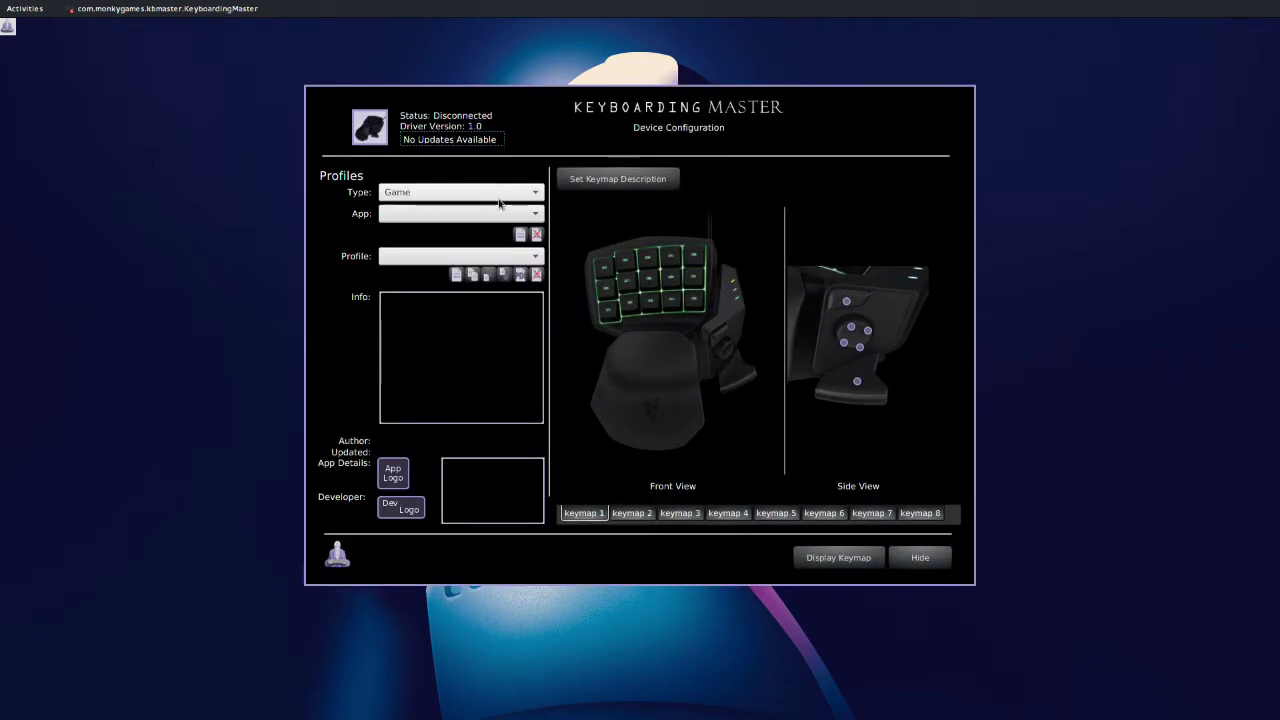
{"action": "left_click", "coordinate": [500, 204]}
{"action": "left_click", "coordinate": [505, 205]}
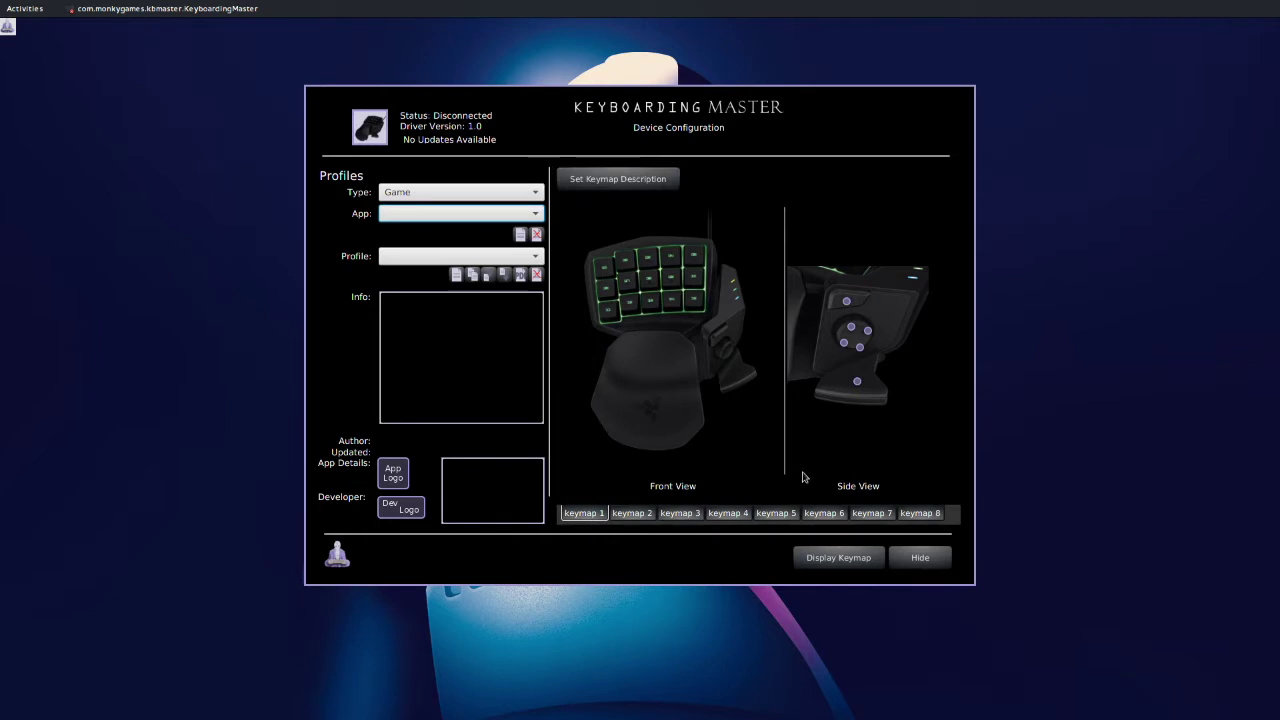
Step: Try to display the keymap and configure the uppermost side-view button without a profile
{"action": "left_click", "coordinate": [838, 560]}
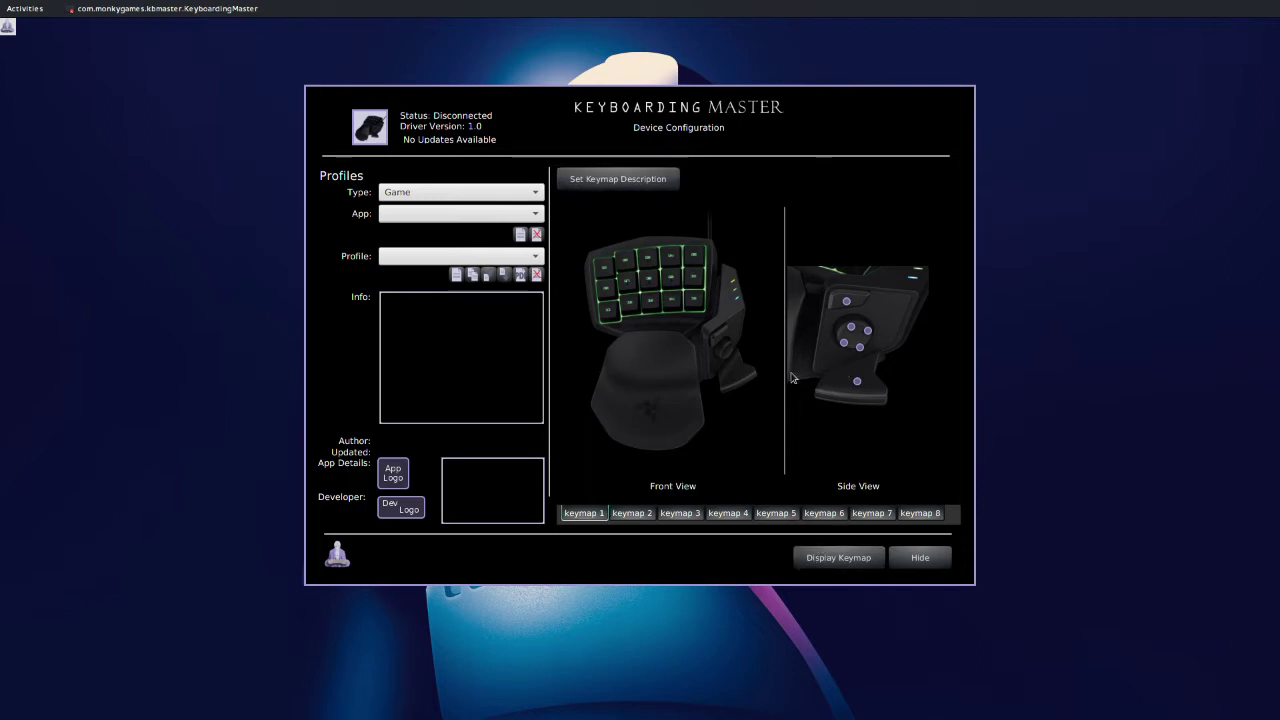
{"action": "left_click", "coordinate": [846, 306]}
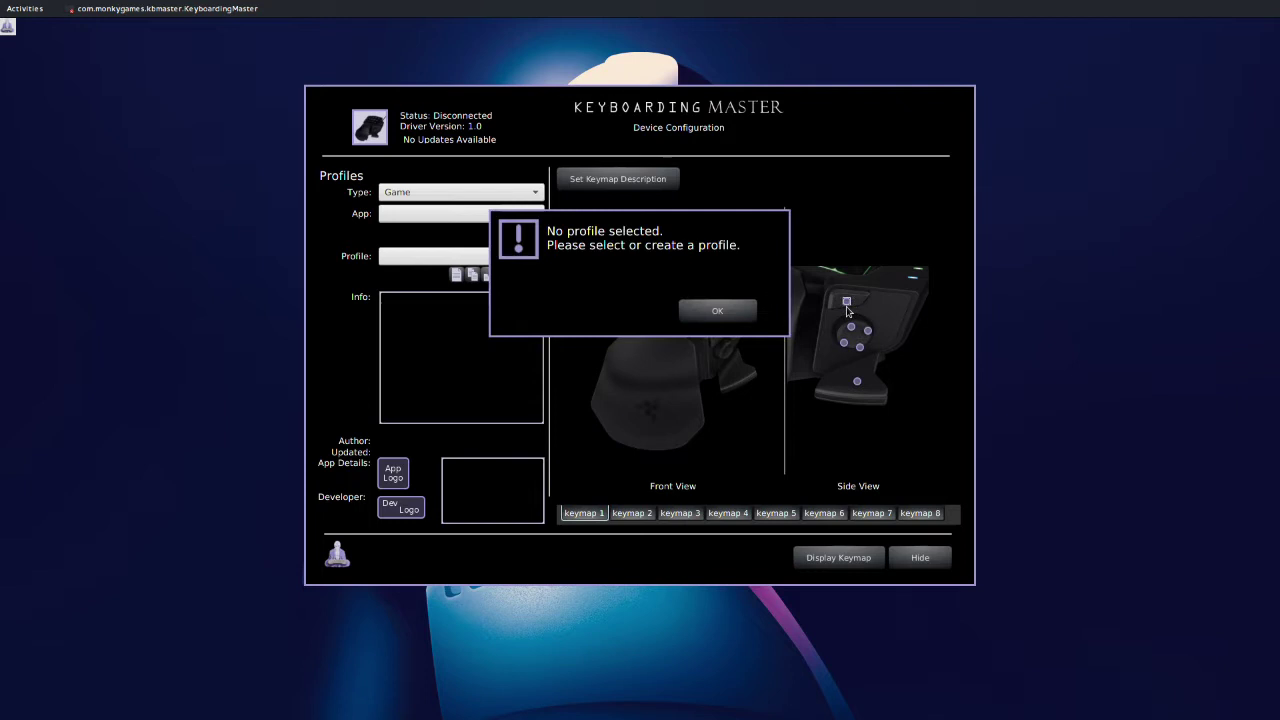
{"action": "left_click", "coordinate": [756, 318]}
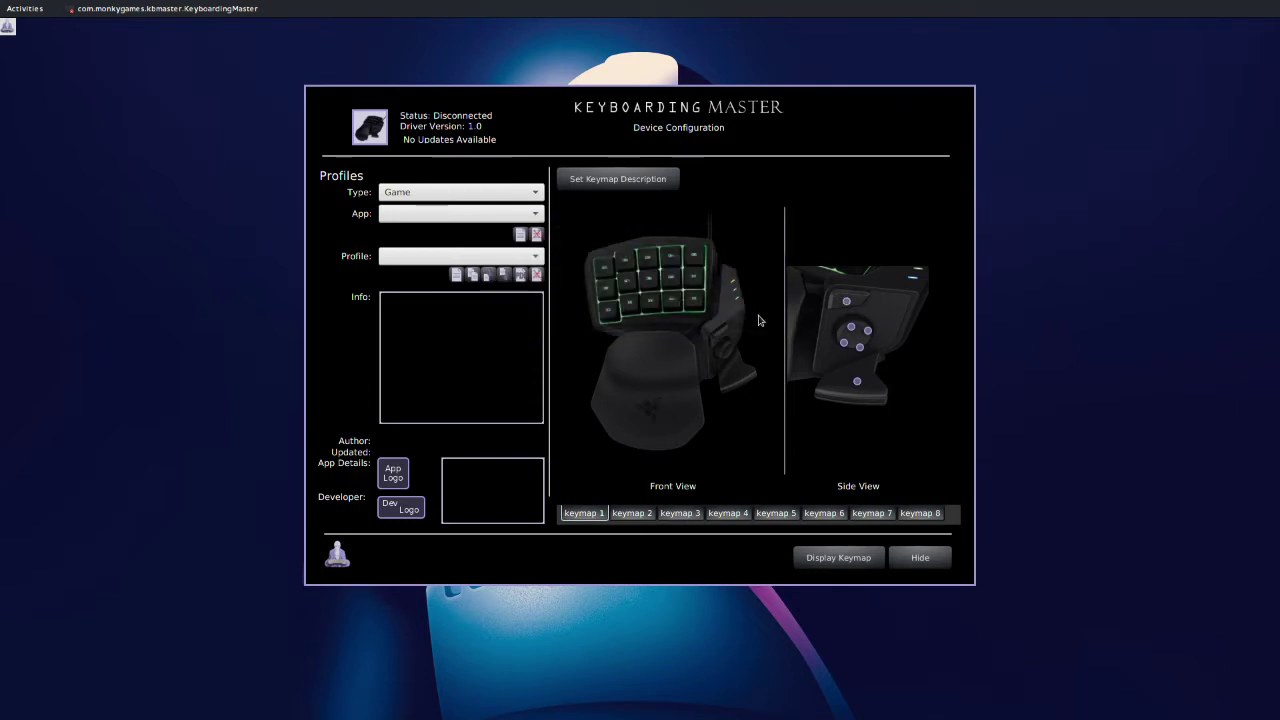
{"action": "left_click", "coordinate": [641, 514]}
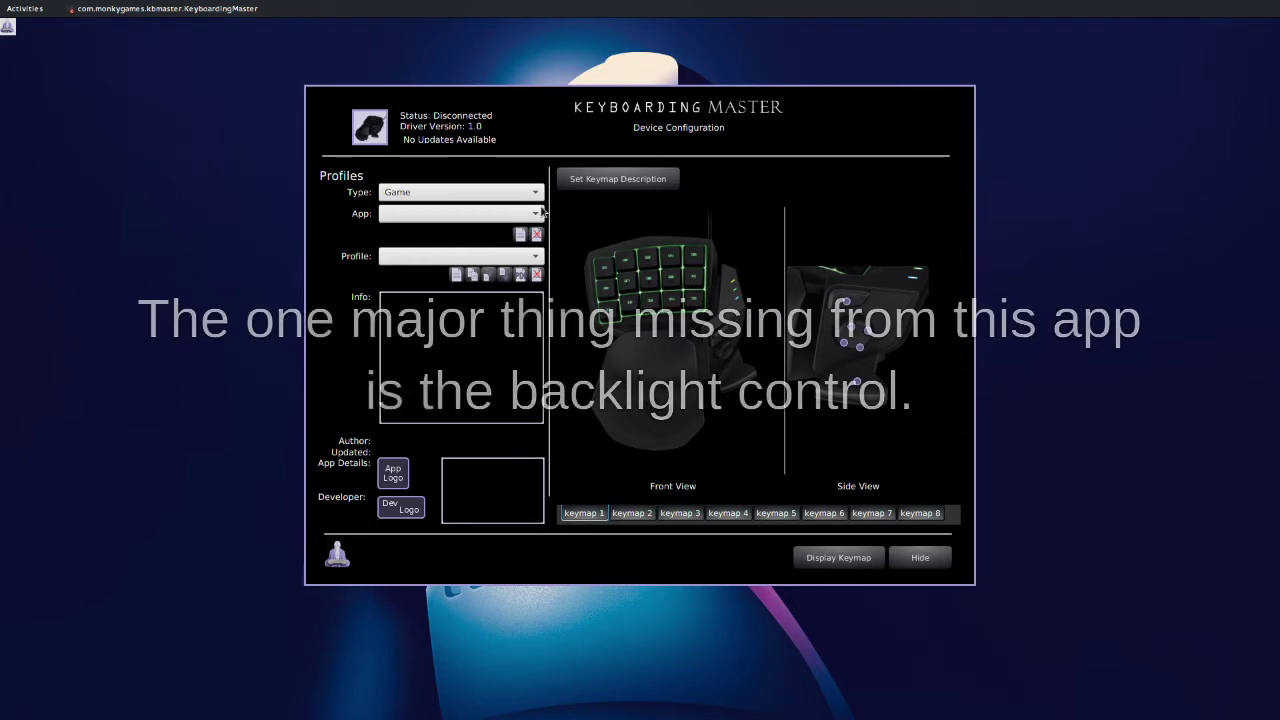
Step: Check the App and Profile lists for existing entries
{"action": "left_click", "coordinate": [536, 213]}
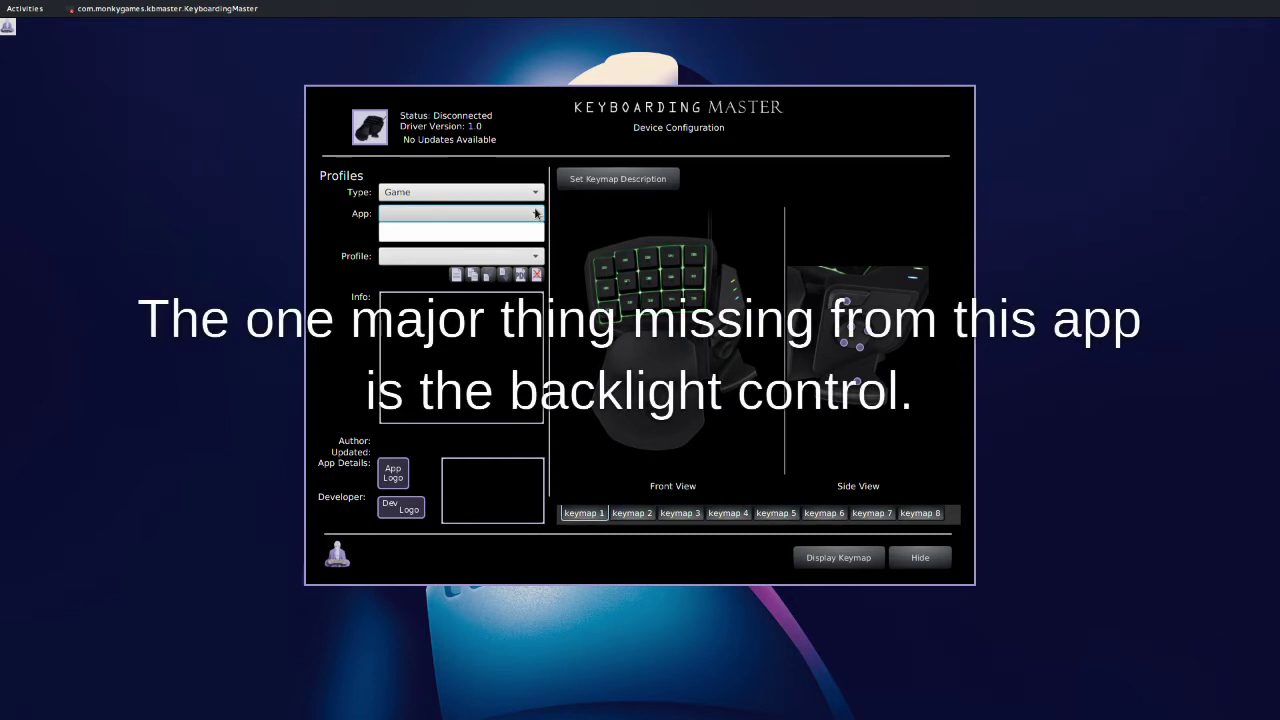
{"action": "left_click", "coordinate": [536, 213]}
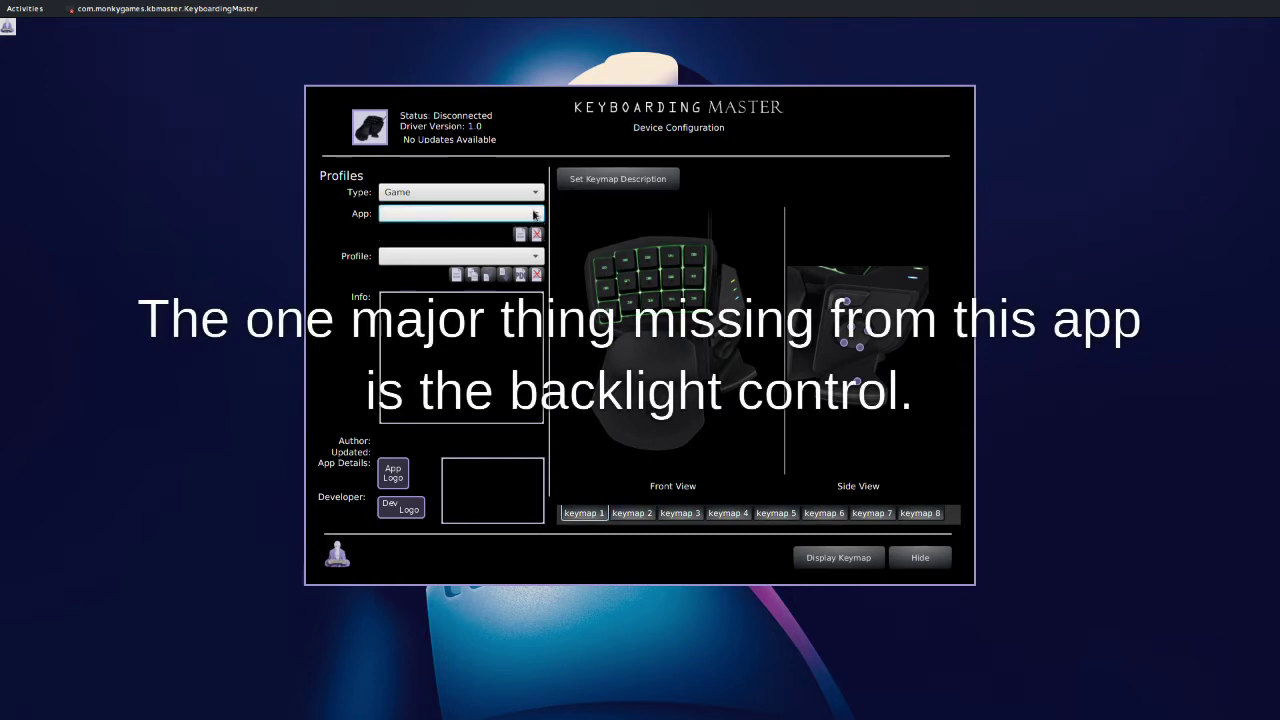
{"action": "left_click", "coordinate": [536, 214]}
{"action": "left_click", "coordinate": [536, 214]}
{"action": "left_click", "coordinate": [501, 219]}
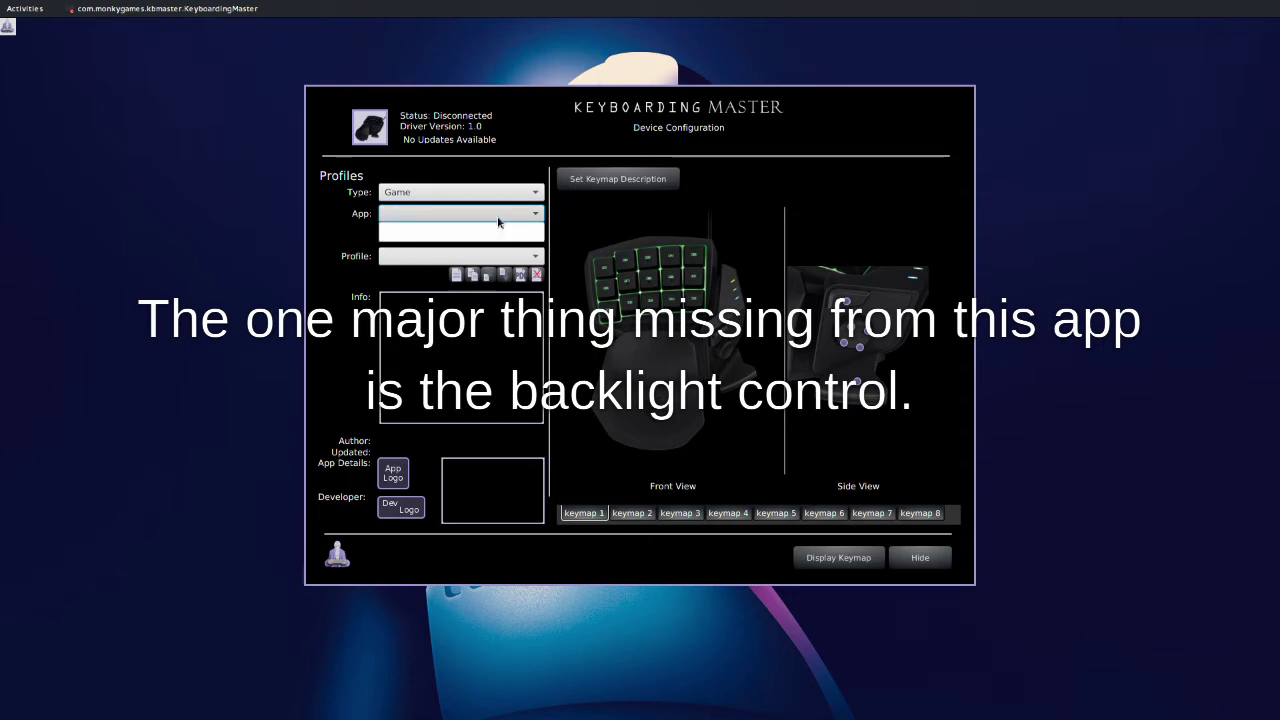
{"action": "left_click", "coordinate": [506, 218]}
{"action": "left_click", "coordinate": [497, 257]}
{"action": "left_click", "coordinate": [497, 258]}
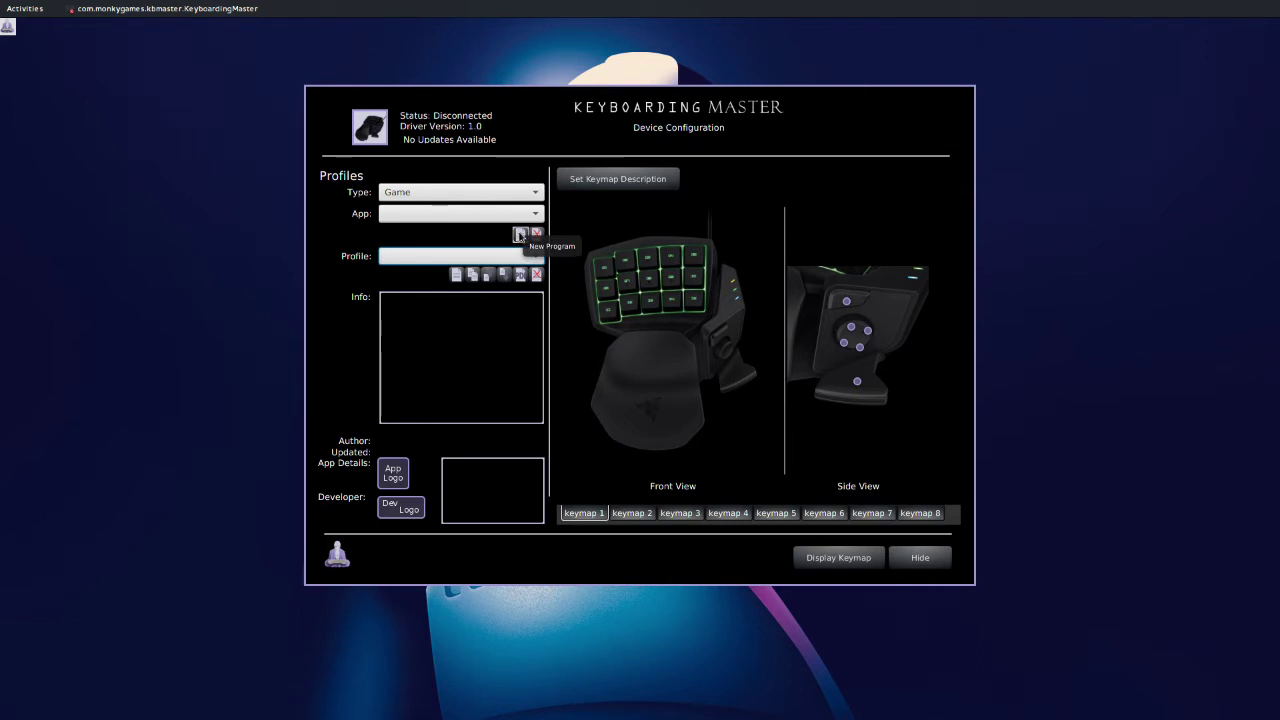
Step: Create a new app of type Game with the program name Generic
{"action": "left_click", "coordinate": [520, 235]}
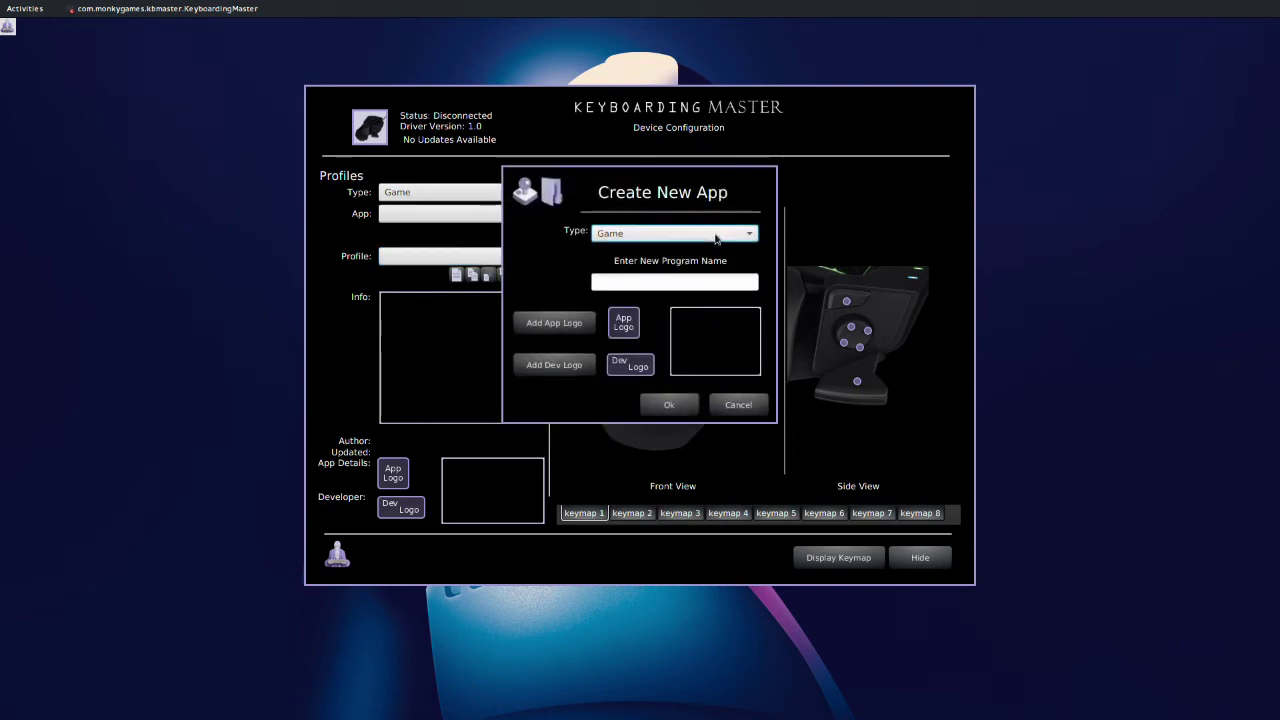
{"action": "left_click", "coordinate": [701, 284]}
{"action": "type", "text": "G"}
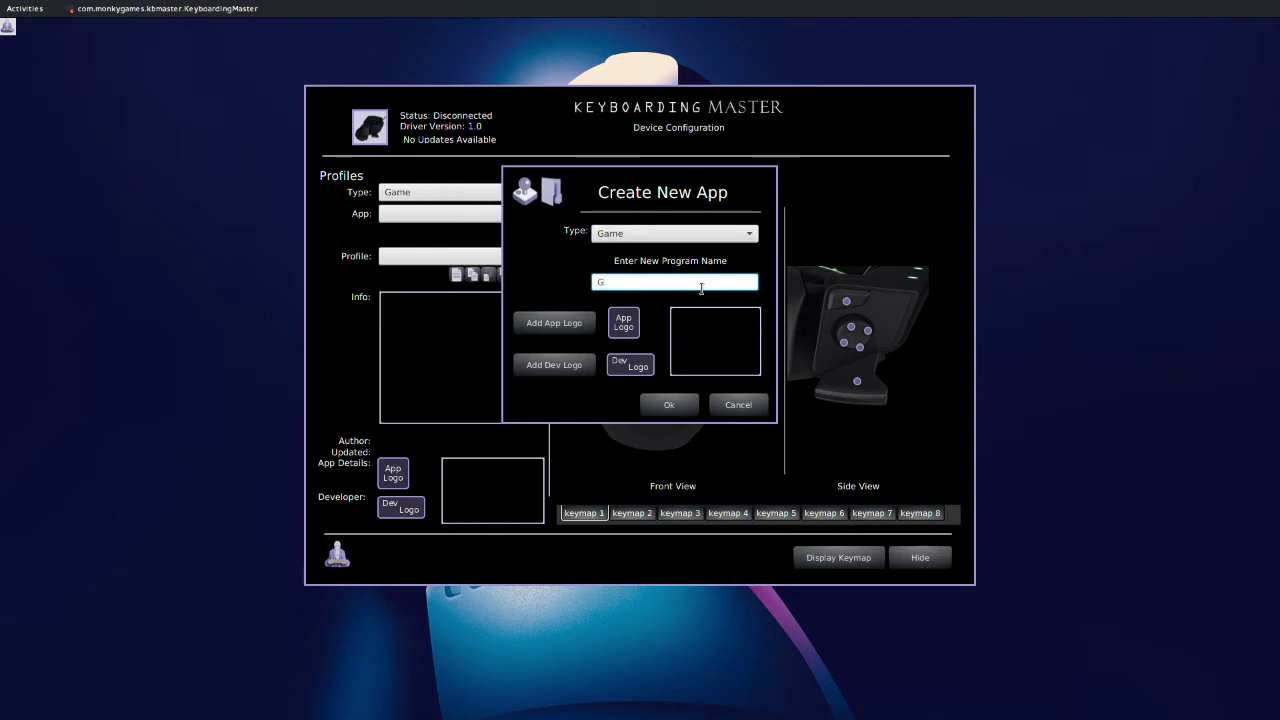
{"action": "type", "text": "en3e"}
{"action": "left_click", "coordinate": [669, 404]}
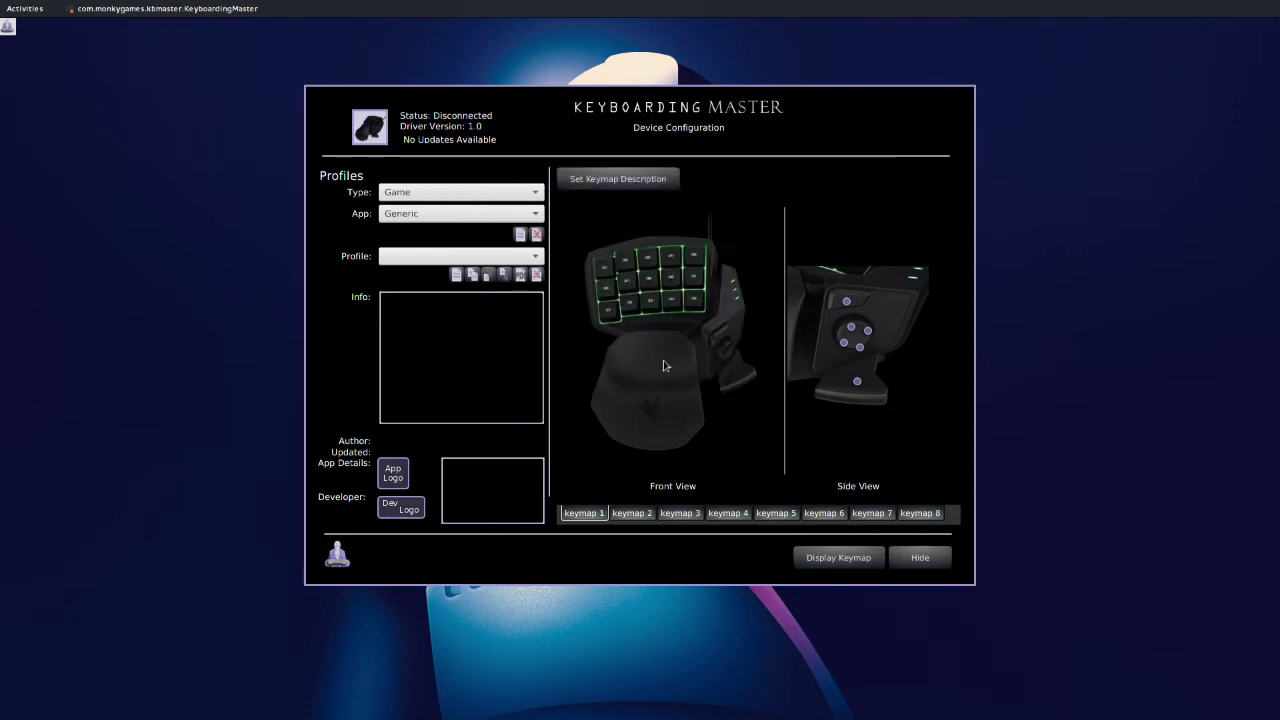
{"action": "left_click", "coordinate": [456, 273]}
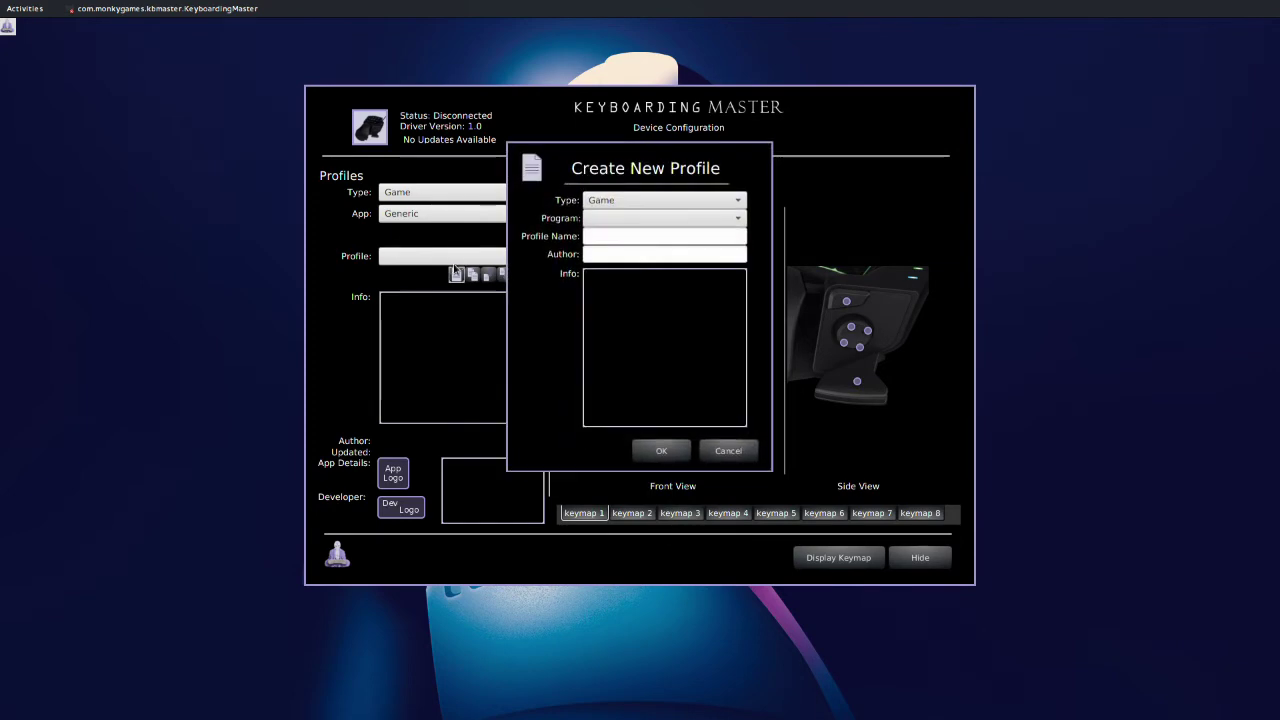
{"action": "key", "text": "Escape"}
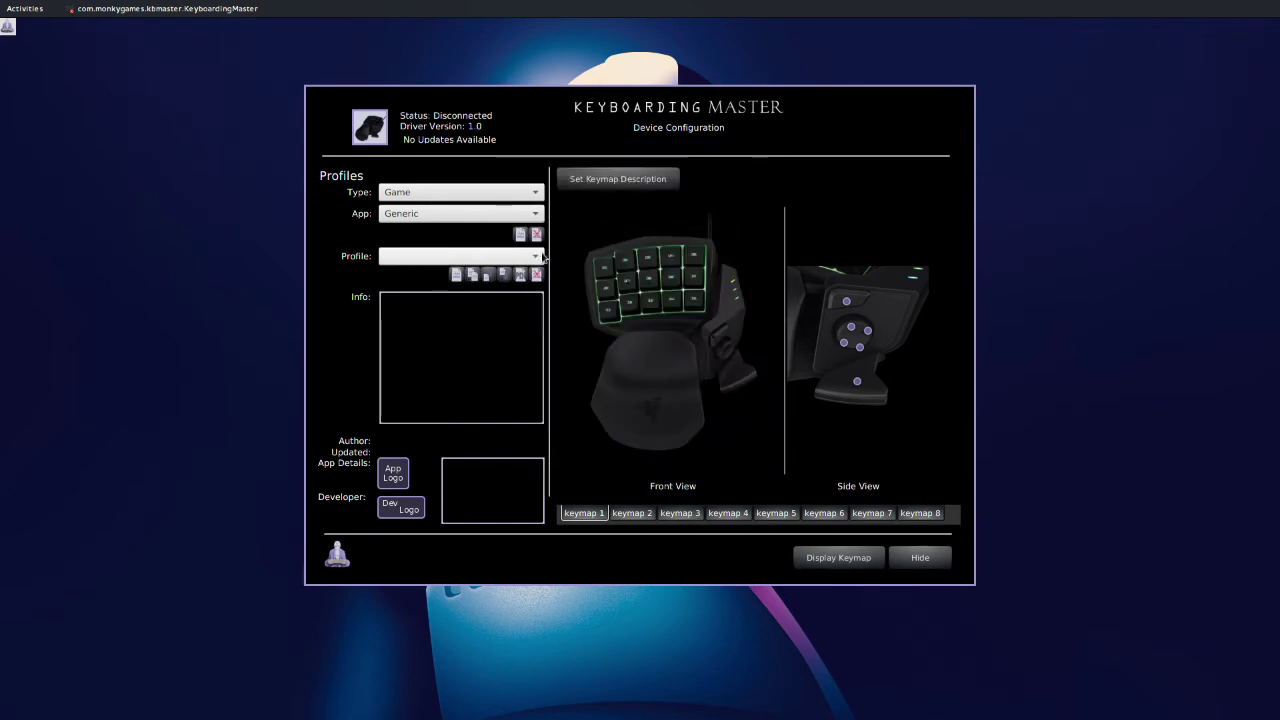
{"action": "left_click", "coordinate": [537, 257]}
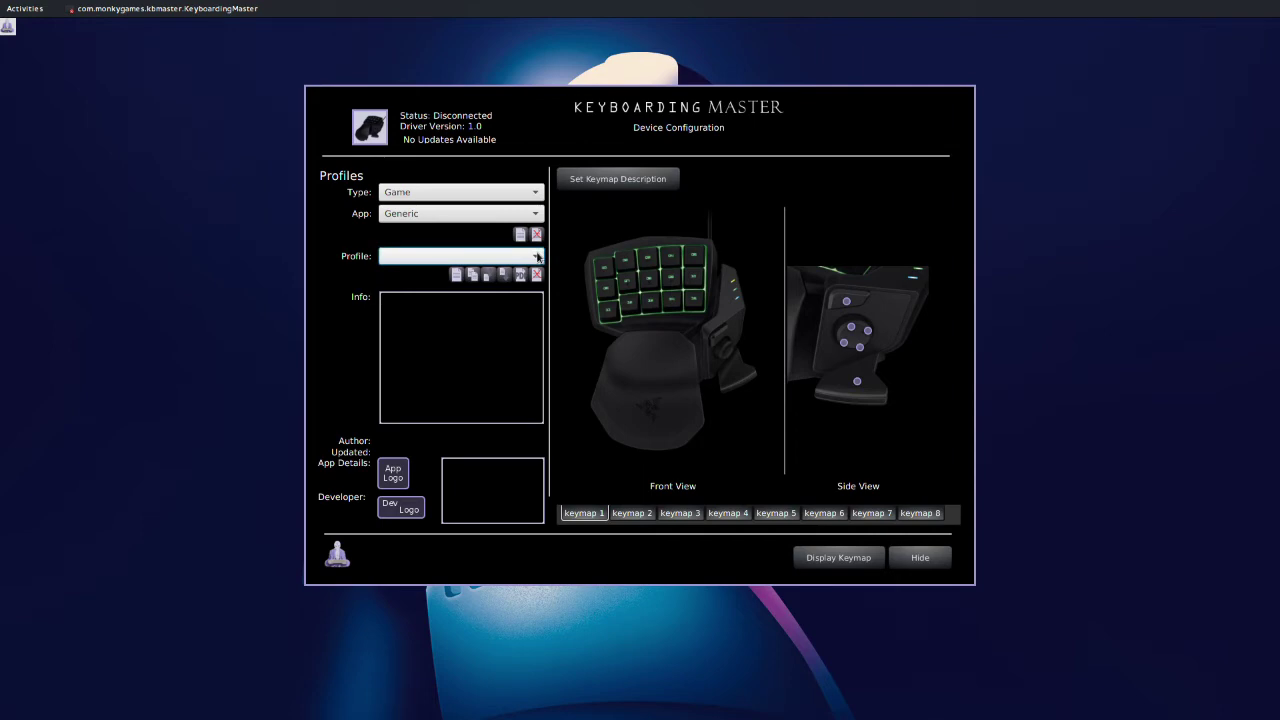
Step: Create a profile named Generic for the Generic game program, with the author's name and the info "Generic profile with default key mappings."
{"action": "left_click", "coordinate": [455, 276]}
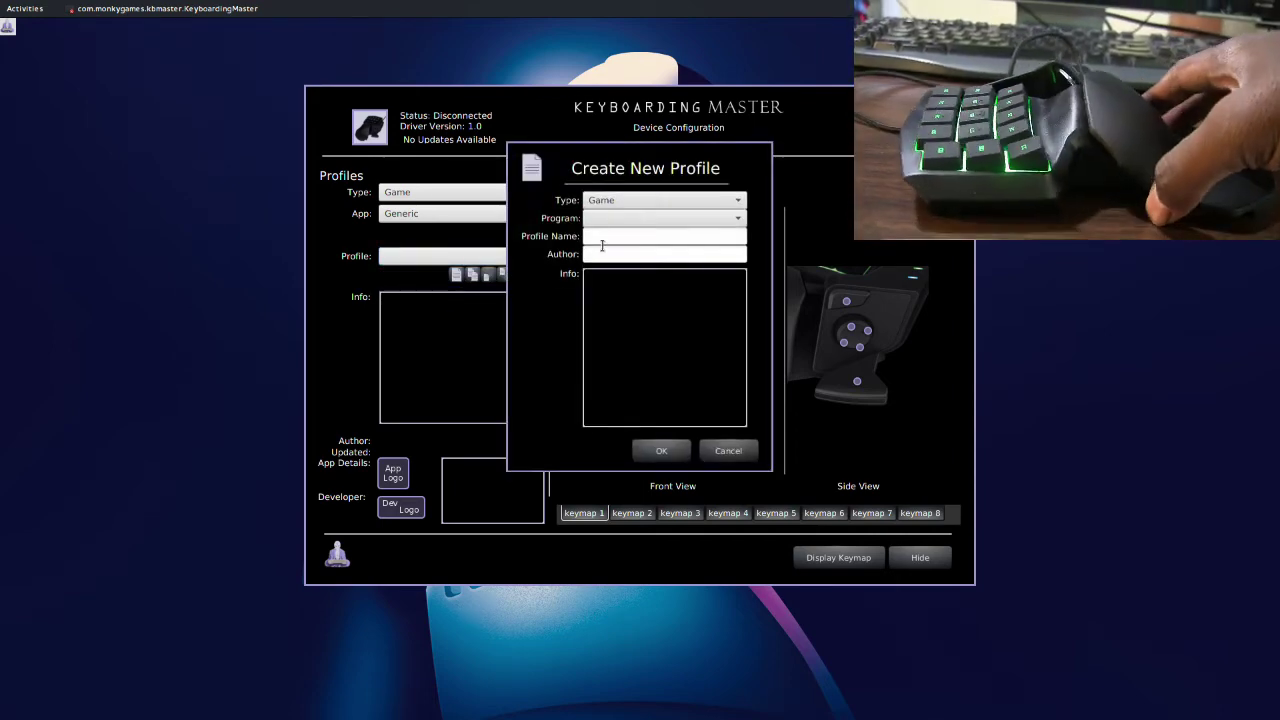
{"action": "left_click", "coordinate": [645, 219]}
{"action": "left_click", "coordinate": [624, 235]}
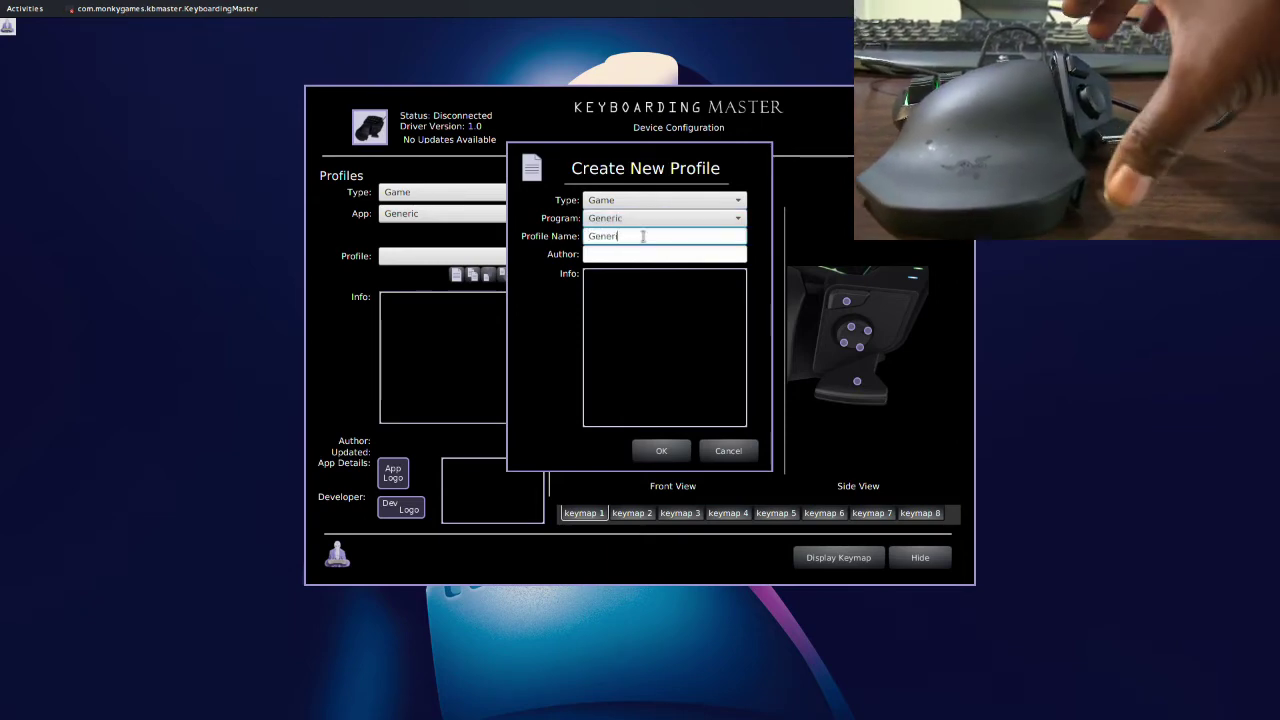
{"action": "key", "text": "Tab"}
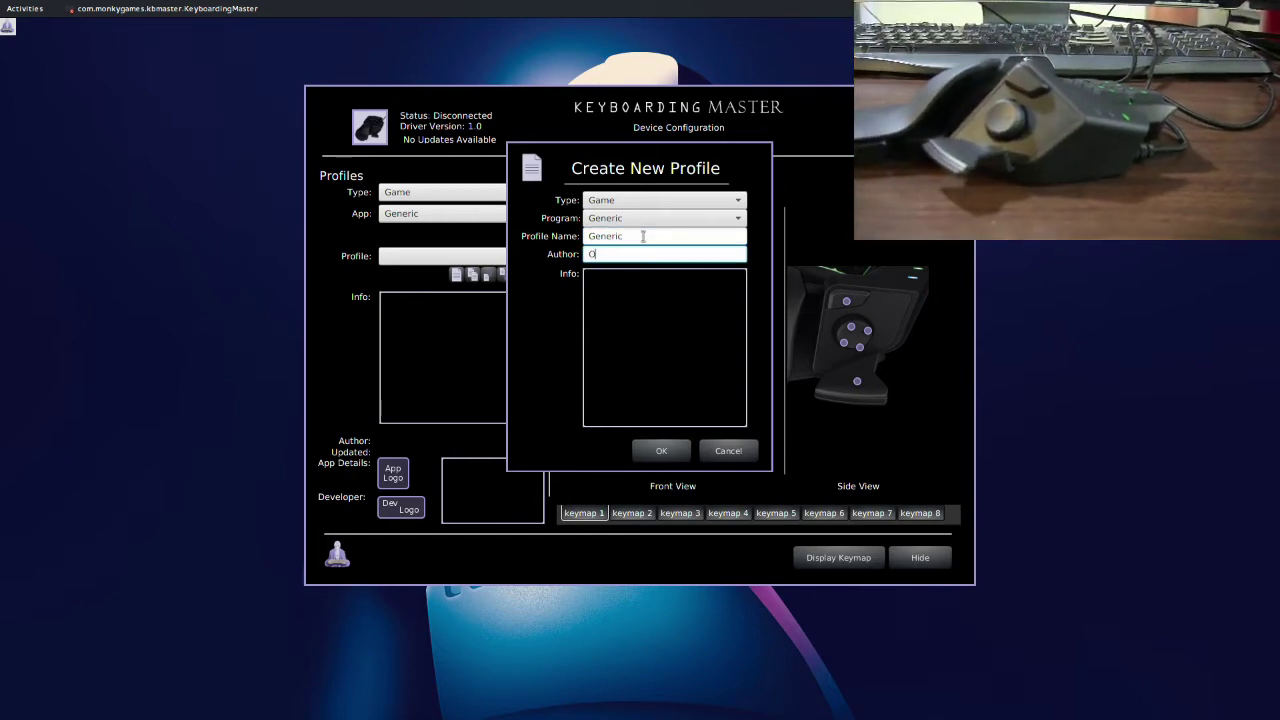
{"action": "left_click", "coordinate": [664, 312]}
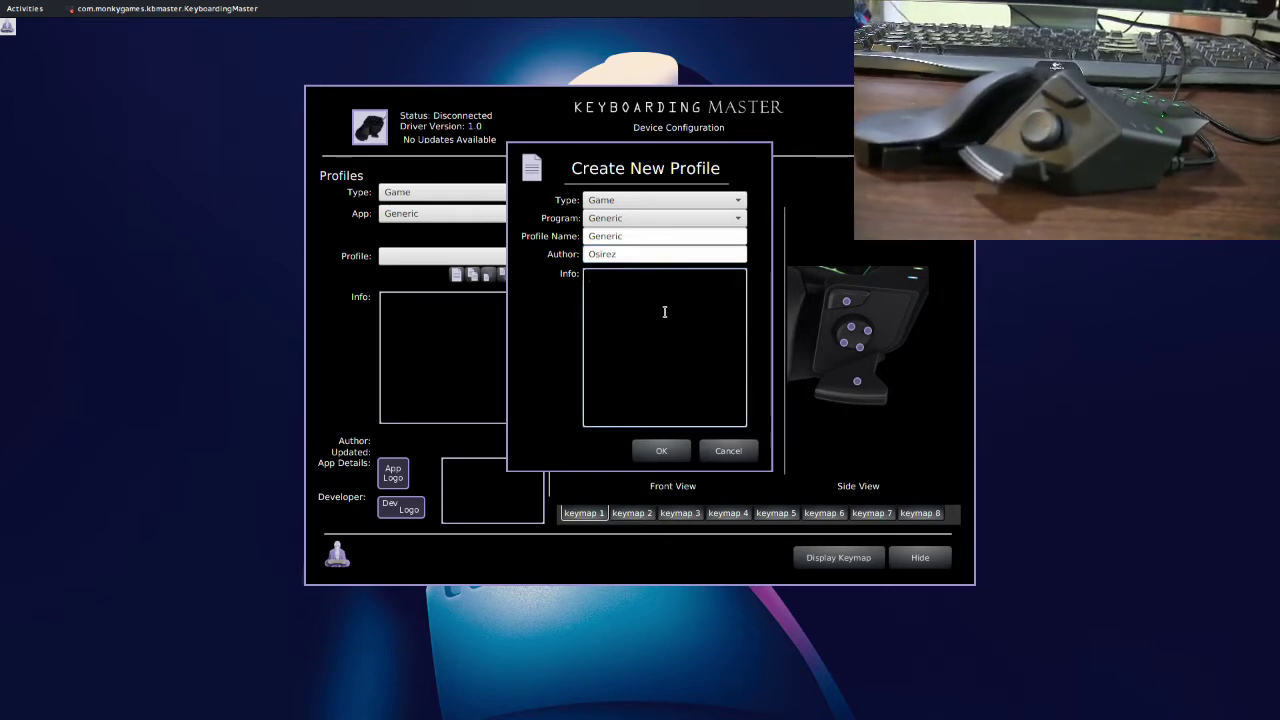
{"action": "type", "text": "Generic"}
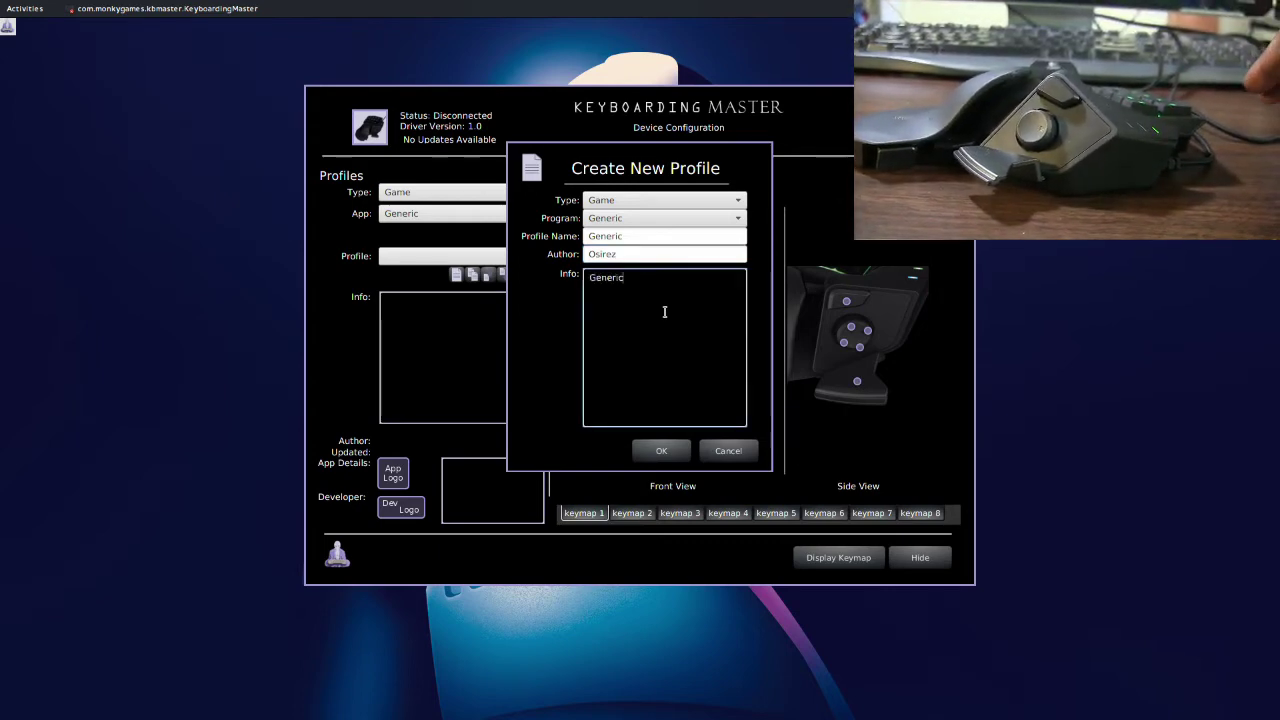
{"action": "type", "text": " profic"}
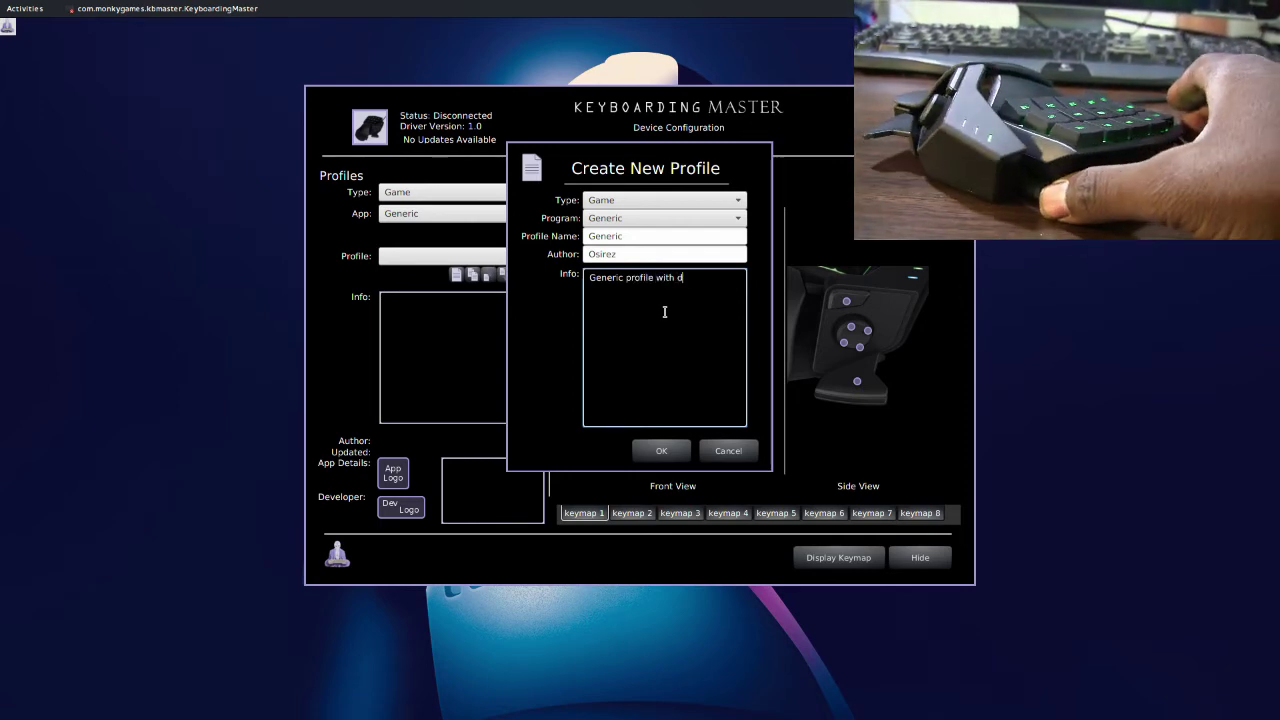
{"action": "type", "text": " map"}
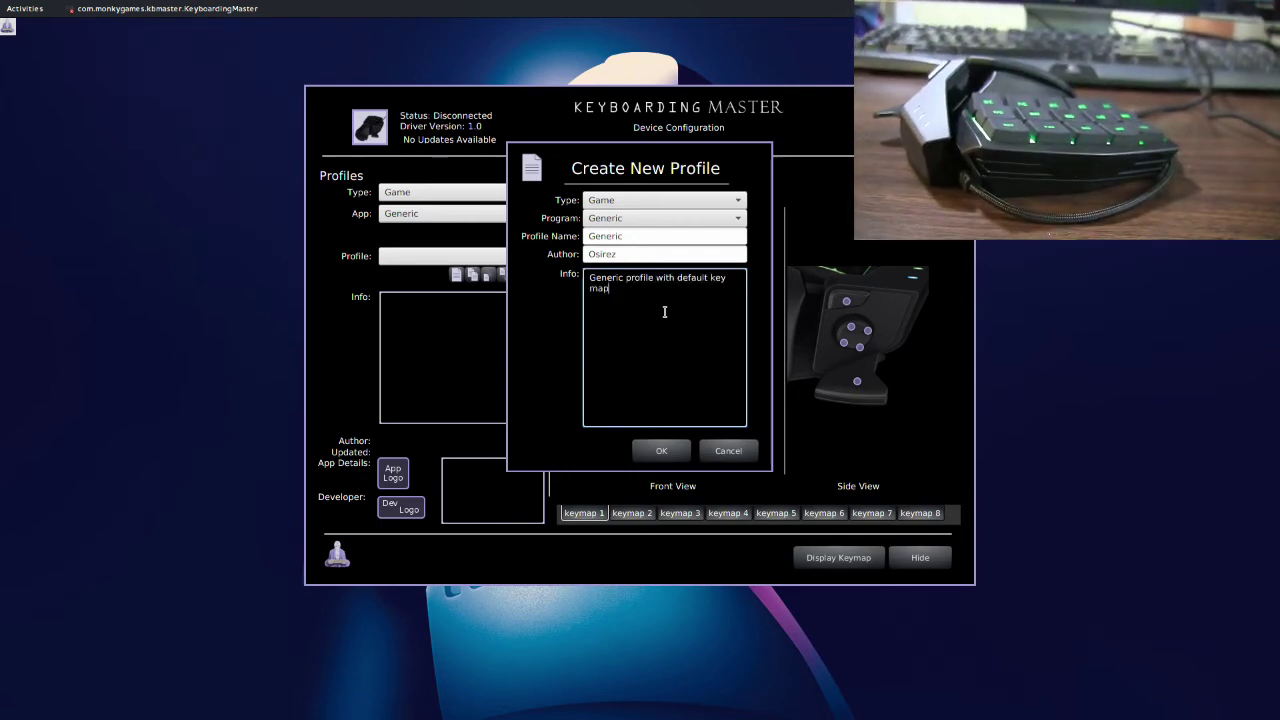
{"action": "type", "text": "ings."}
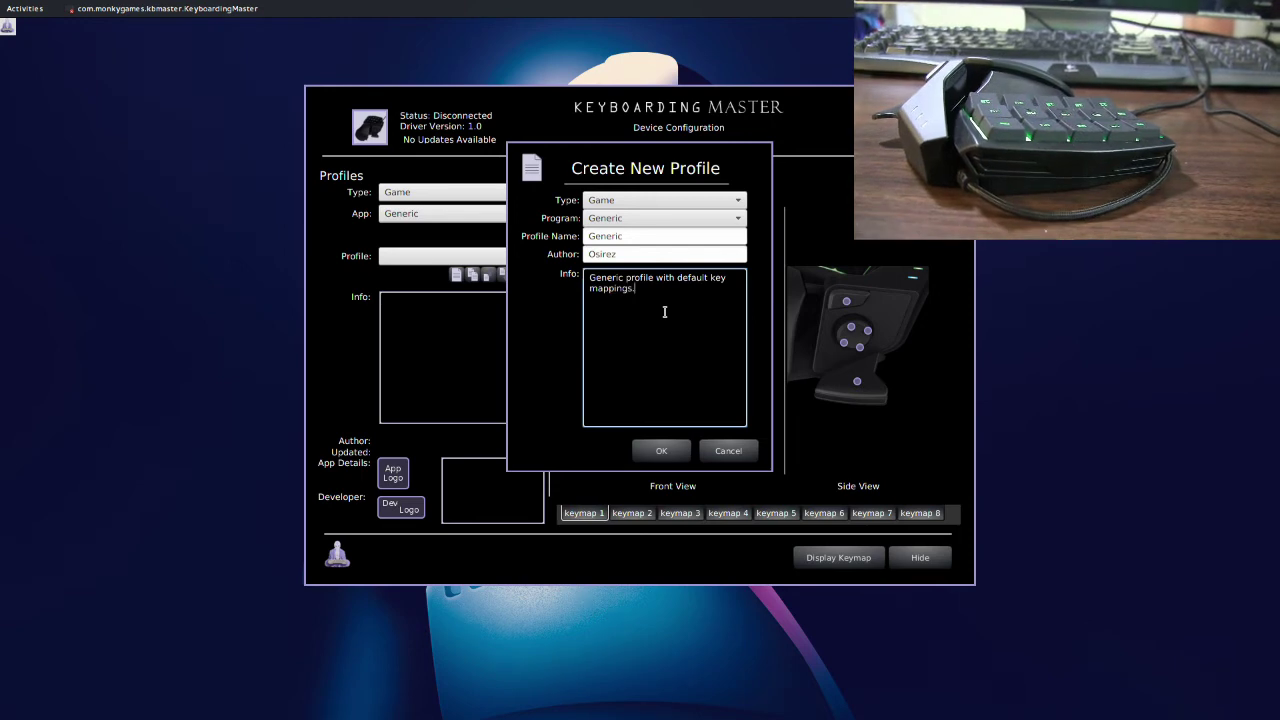
{"action": "left_click", "coordinate": [661, 450]}
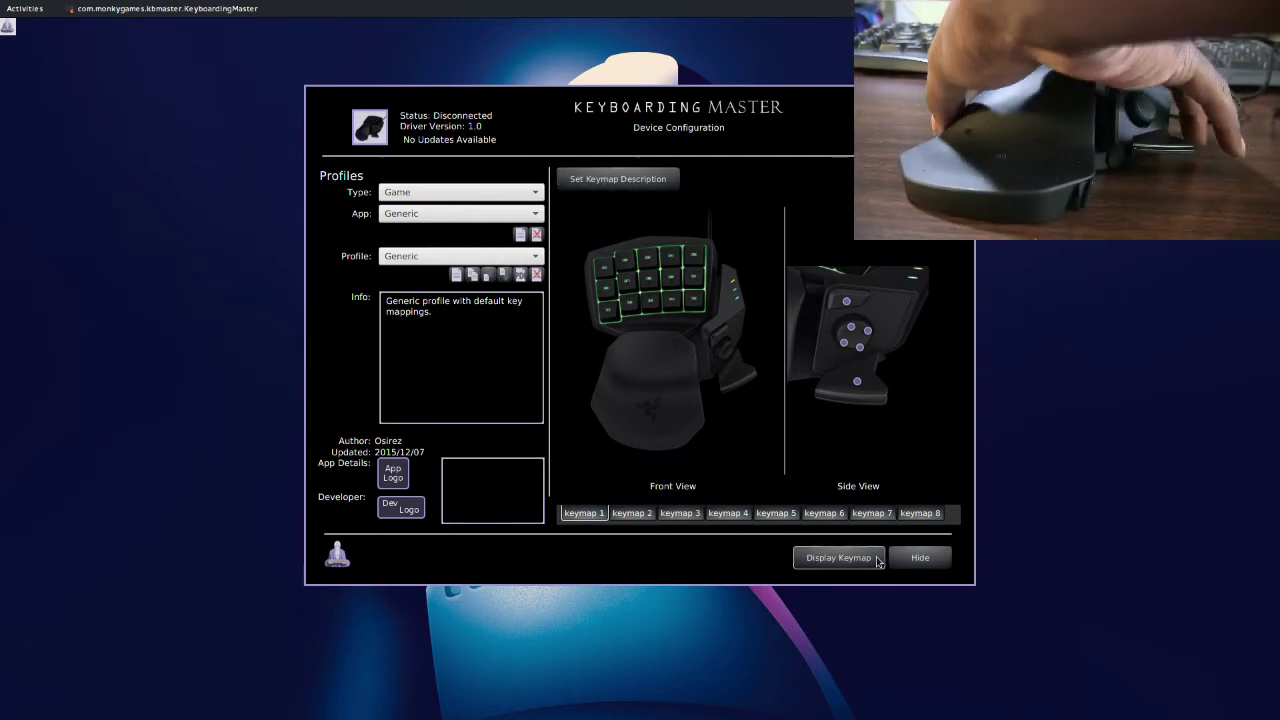
Step: Examine the keymap description setting and the mapping types offered for a front-view key, leaving both unchanged
{"action": "left_click", "coordinate": [630, 188]}
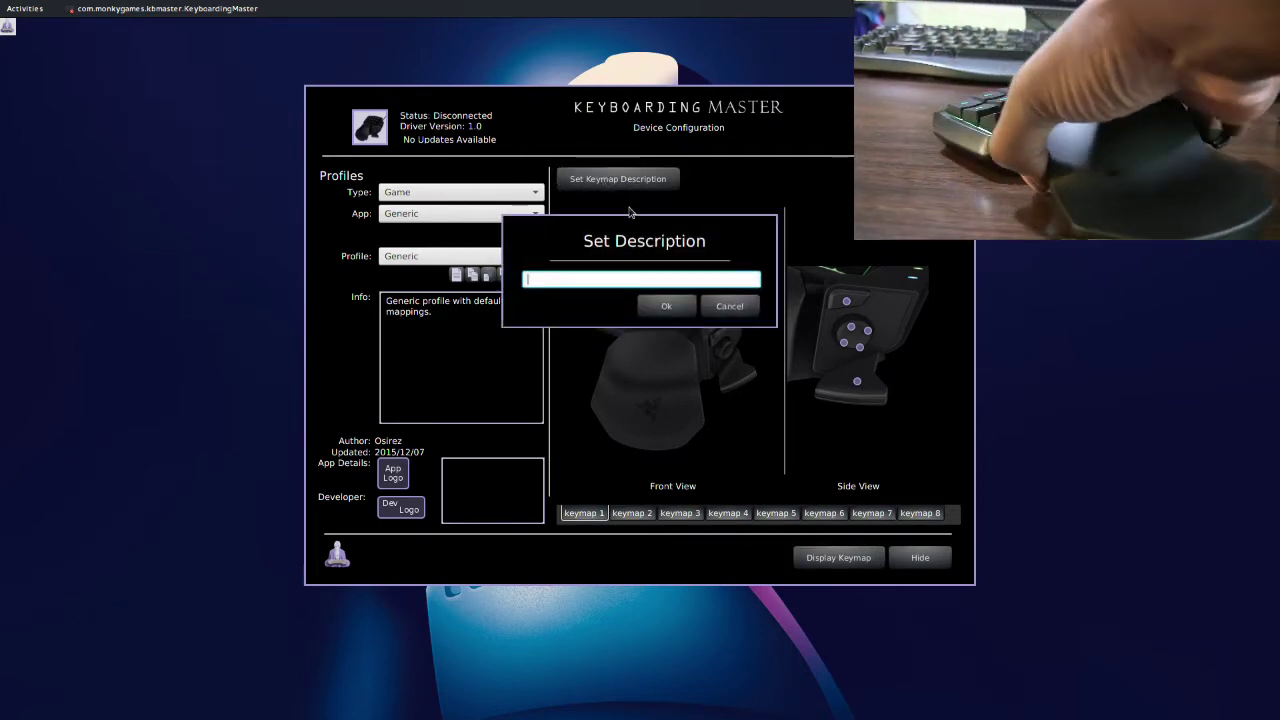
{"action": "left_click", "coordinate": [728, 306]}
{"action": "left_click", "coordinate": [623, 287]}
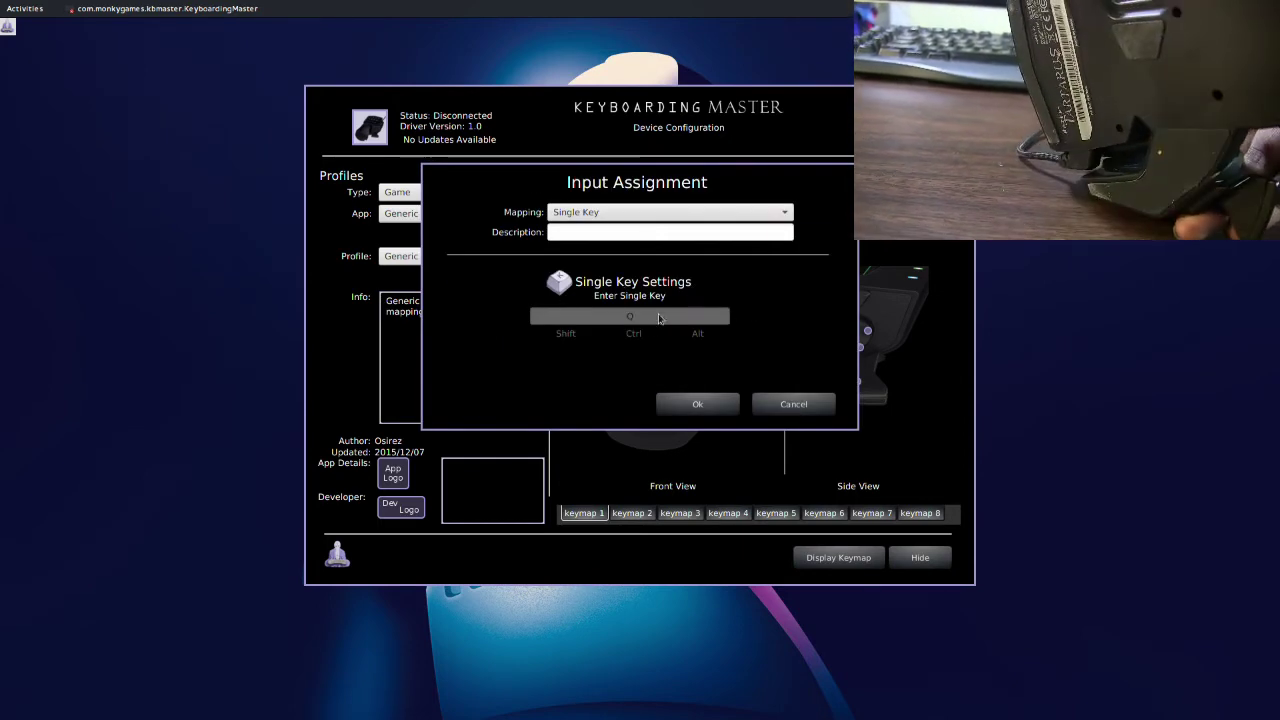
{"action": "left_click", "coordinate": [619, 214]}
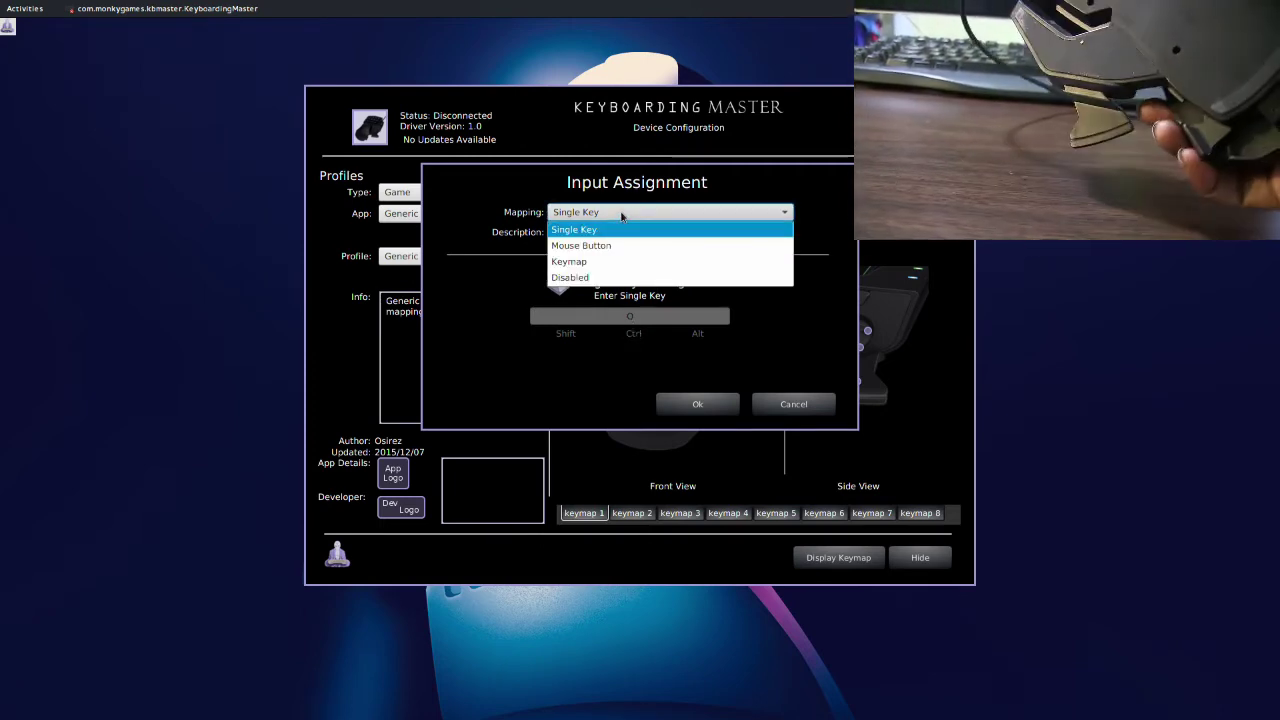
{"action": "left_click", "coordinate": [621, 214]}
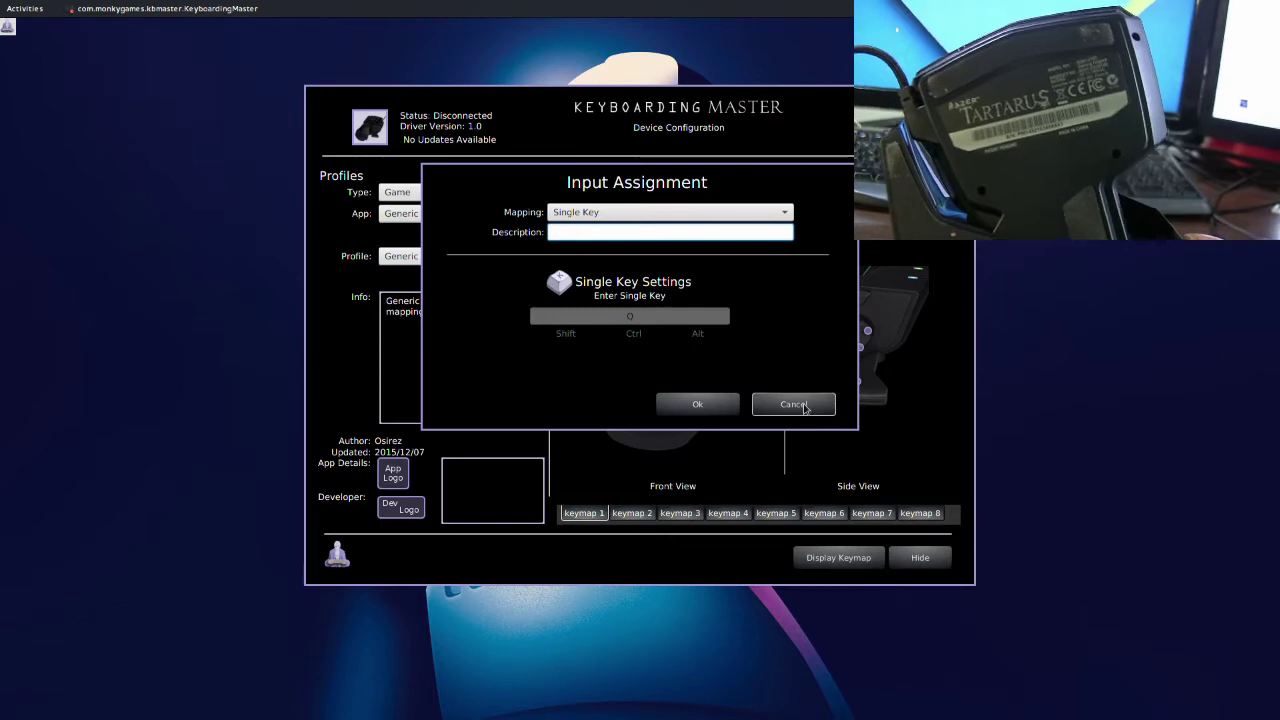
{"action": "left_click", "coordinate": [793, 404]}
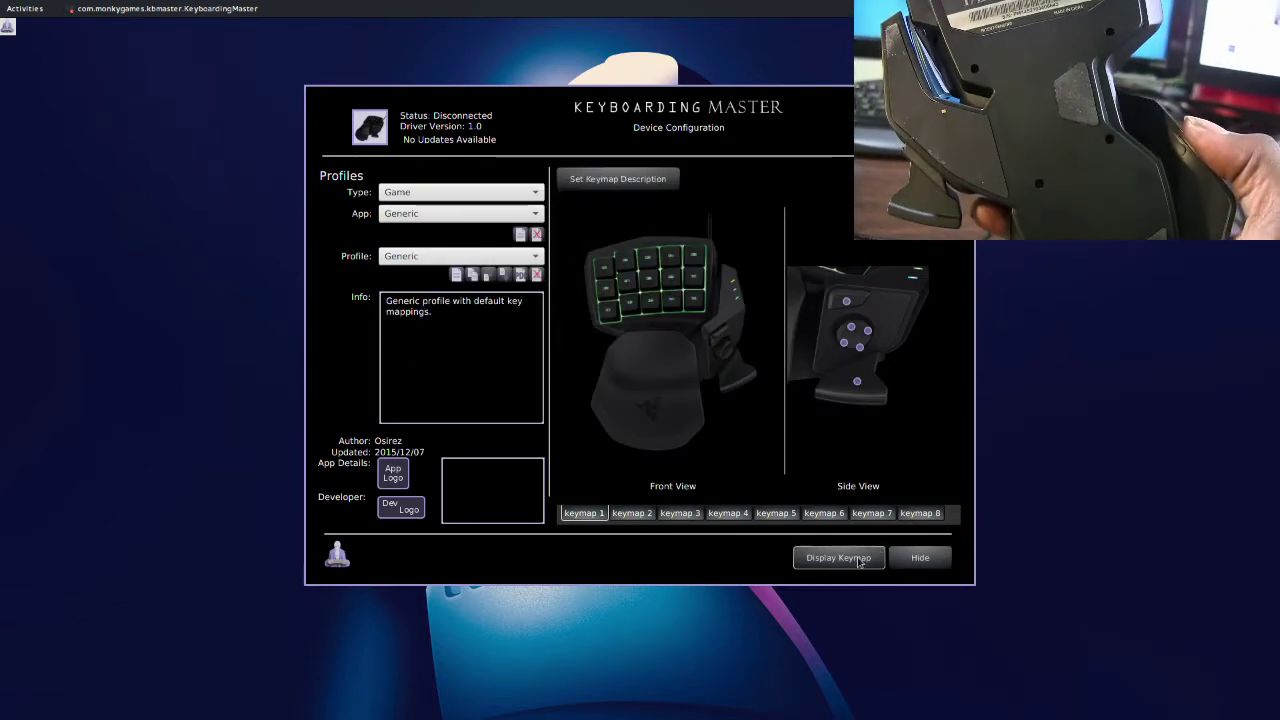
Step: Return to the device list and enable the Razer Tartarus
{"action": "left_click", "coordinate": [920, 557]}
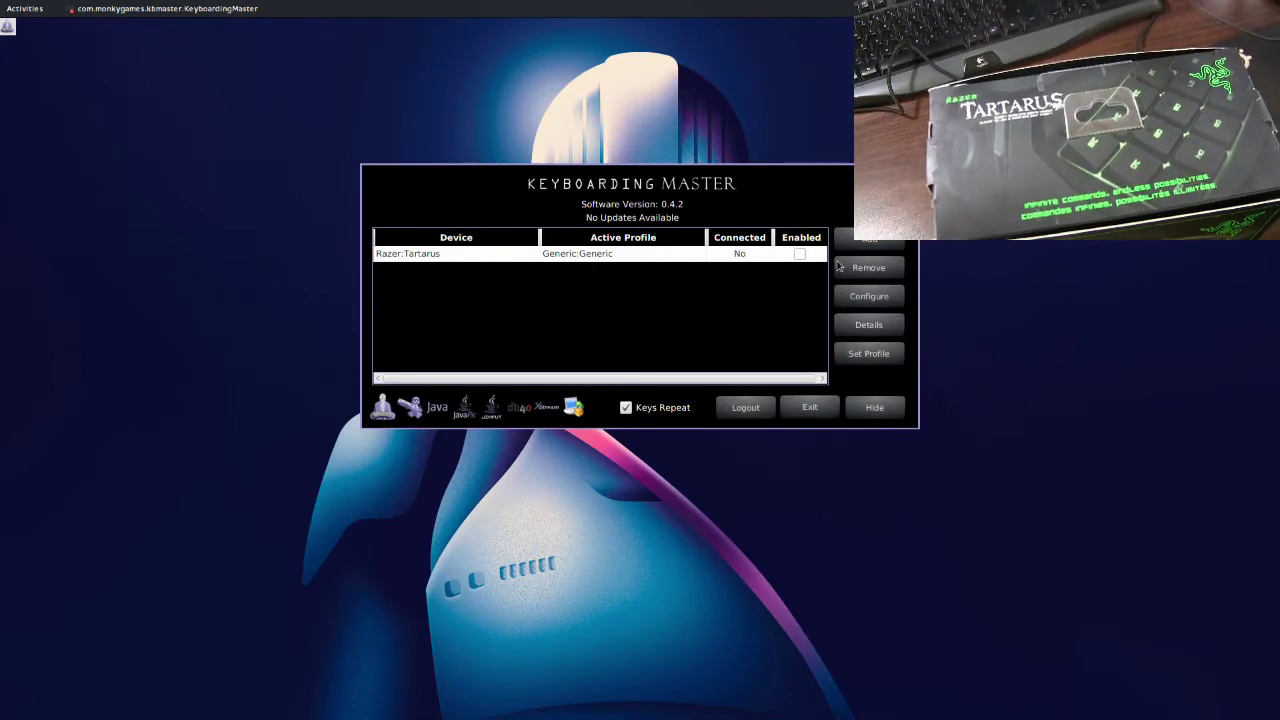
{"action": "left_click", "coordinate": [800, 254]}
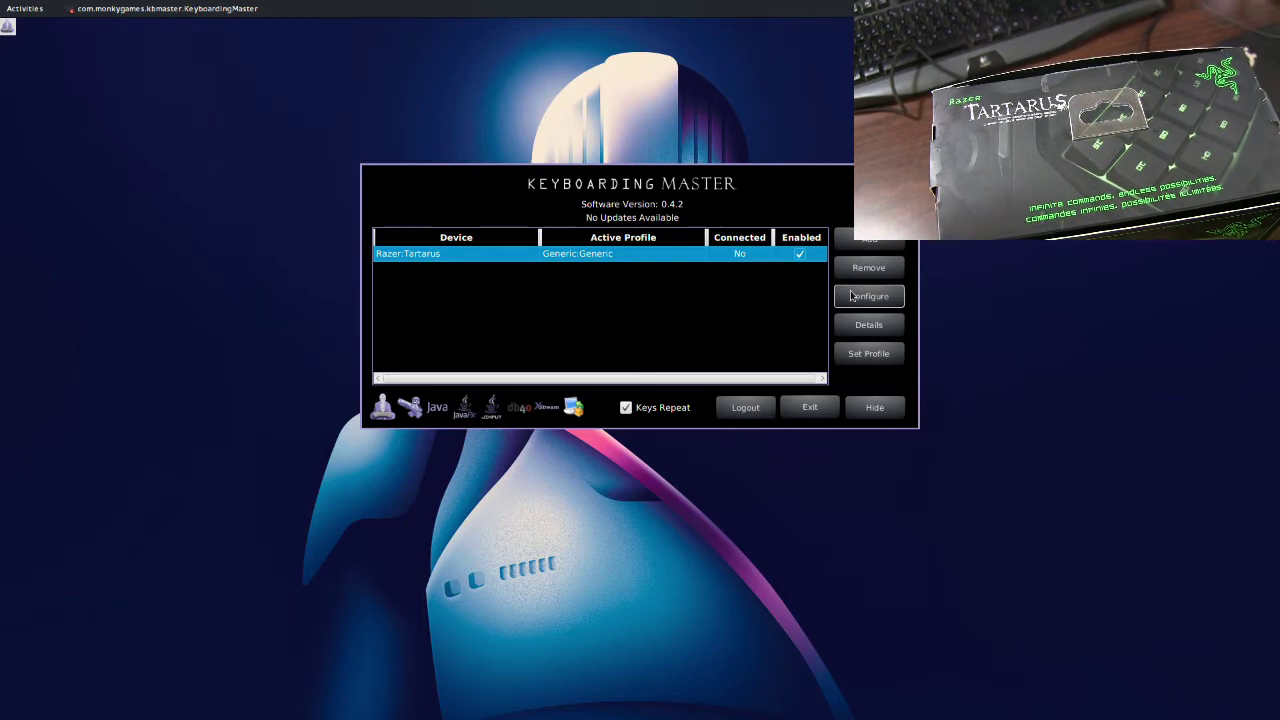
Step: Review the Tartarus profile details, looking through keymaps 1, 2, 3, 4 and 8
{"action": "left_click", "coordinate": [860, 328]}
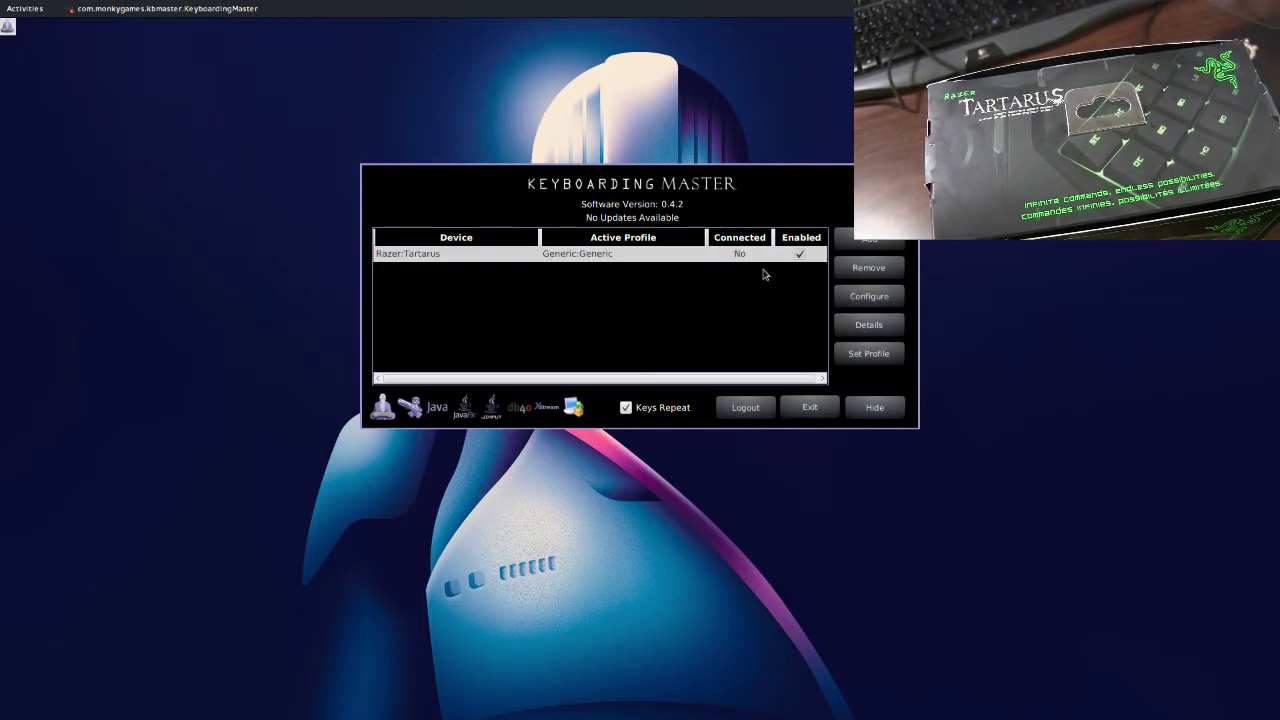
{"action": "left_click", "coordinate": [867, 326]}
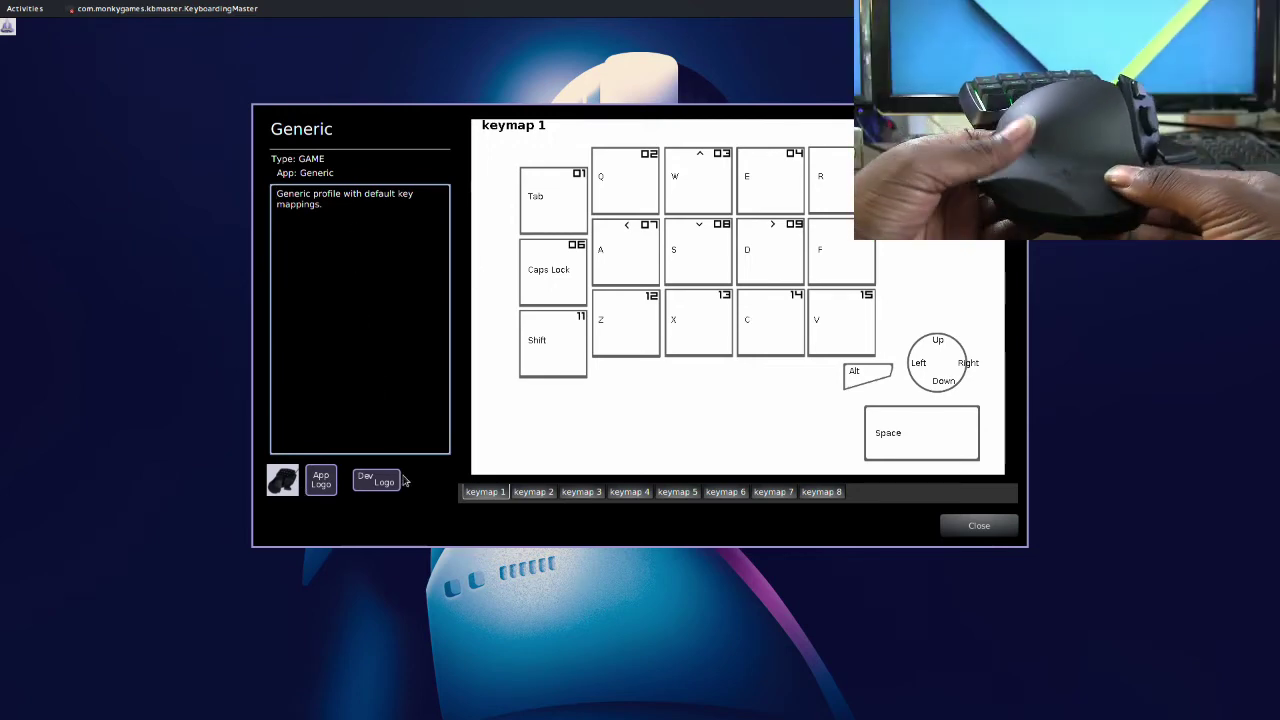
{"action": "left_click", "coordinate": [533, 491]}
{"action": "left_click", "coordinate": [581, 491]}
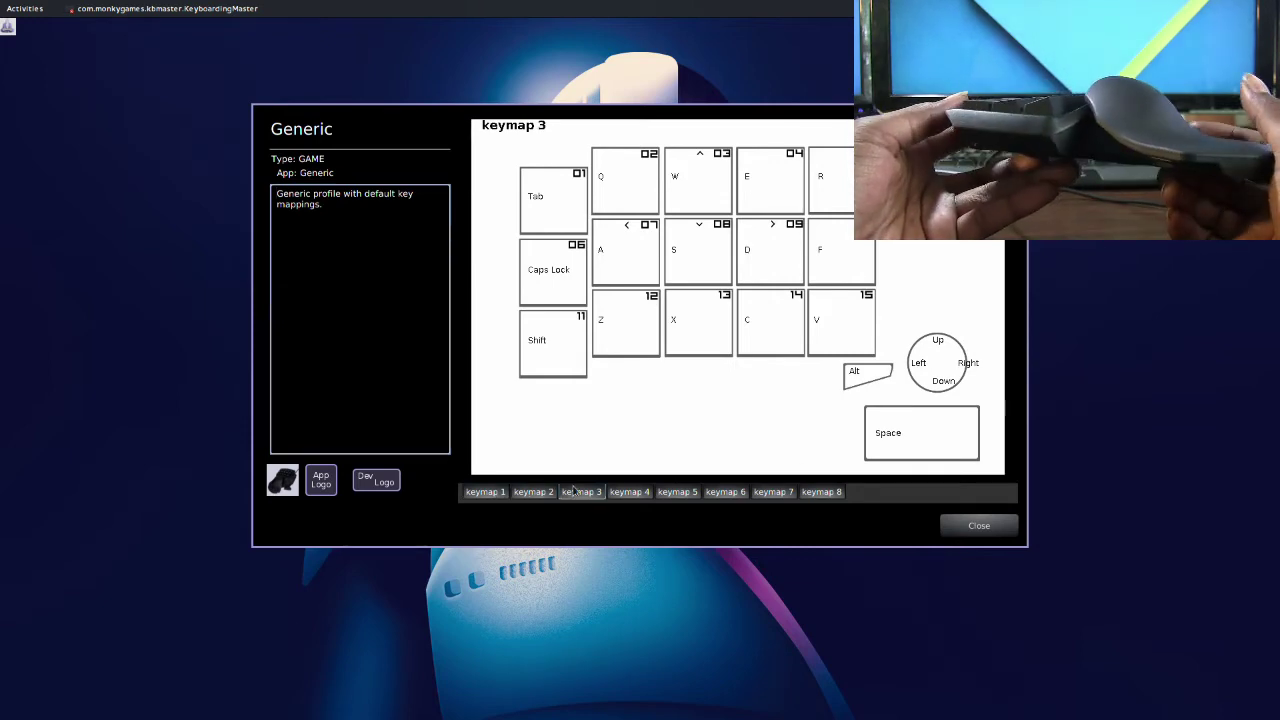
{"action": "left_click", "coordinate": [629, 491]}
{"action": "left_click", "coordinate": [821, 492]}
{"action": "left_click", "coordinate": [486, 492]}
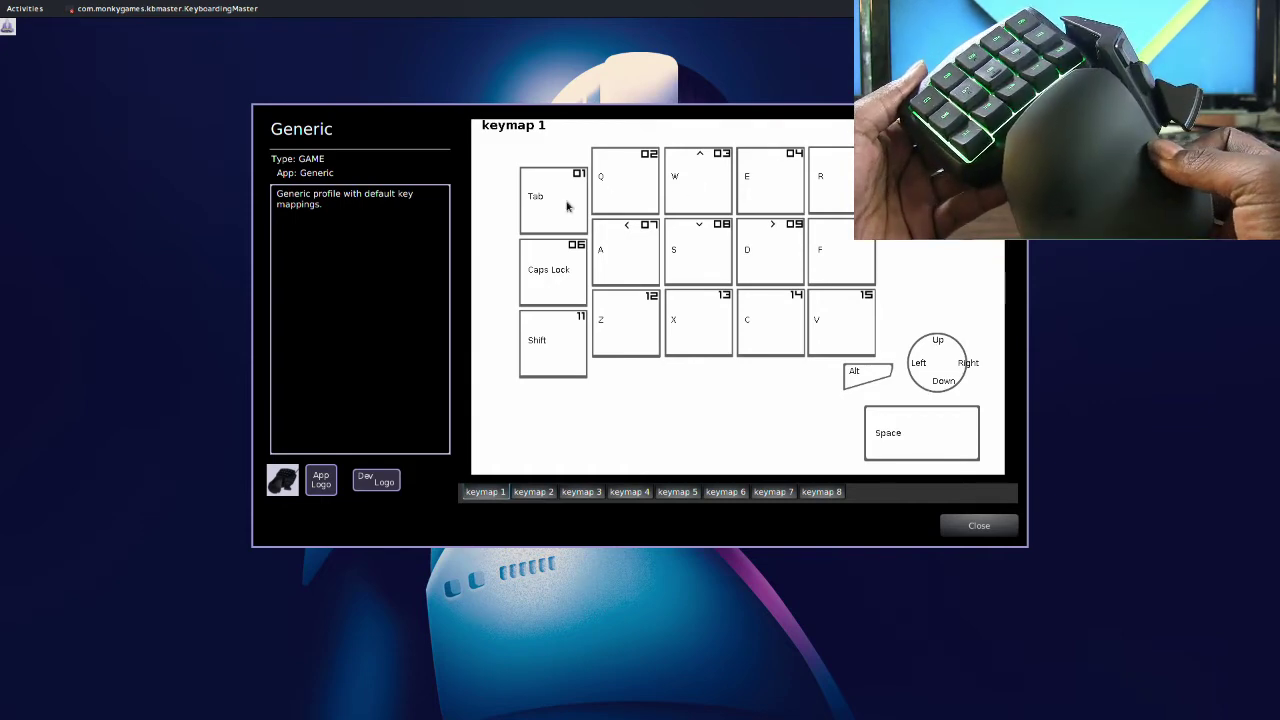
{"action": "left_click", "coordinate": [976, 528]}
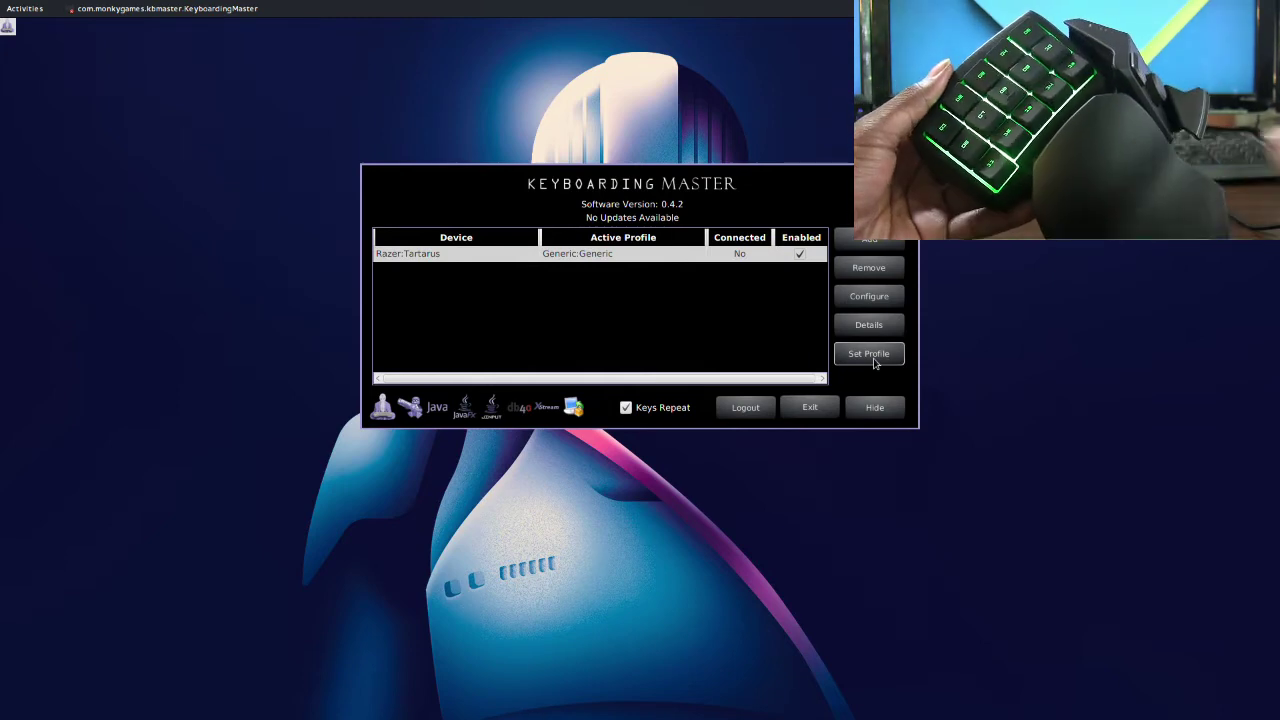
Step: Check the Set Profile options for the Tartarus, and view keymap 1 from its device configuration
{"action": "left_click", "coordinate": [872, 352]}
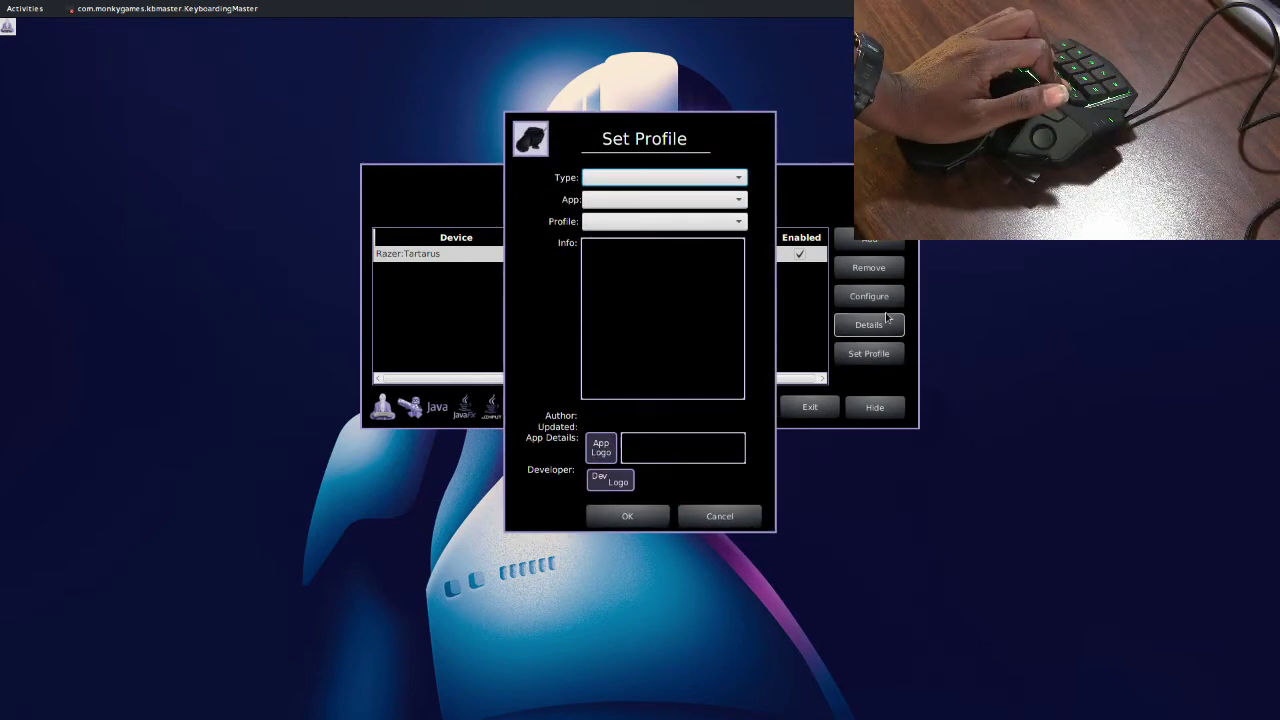
{"action": "left_click", "coordinate": [716, 518]}
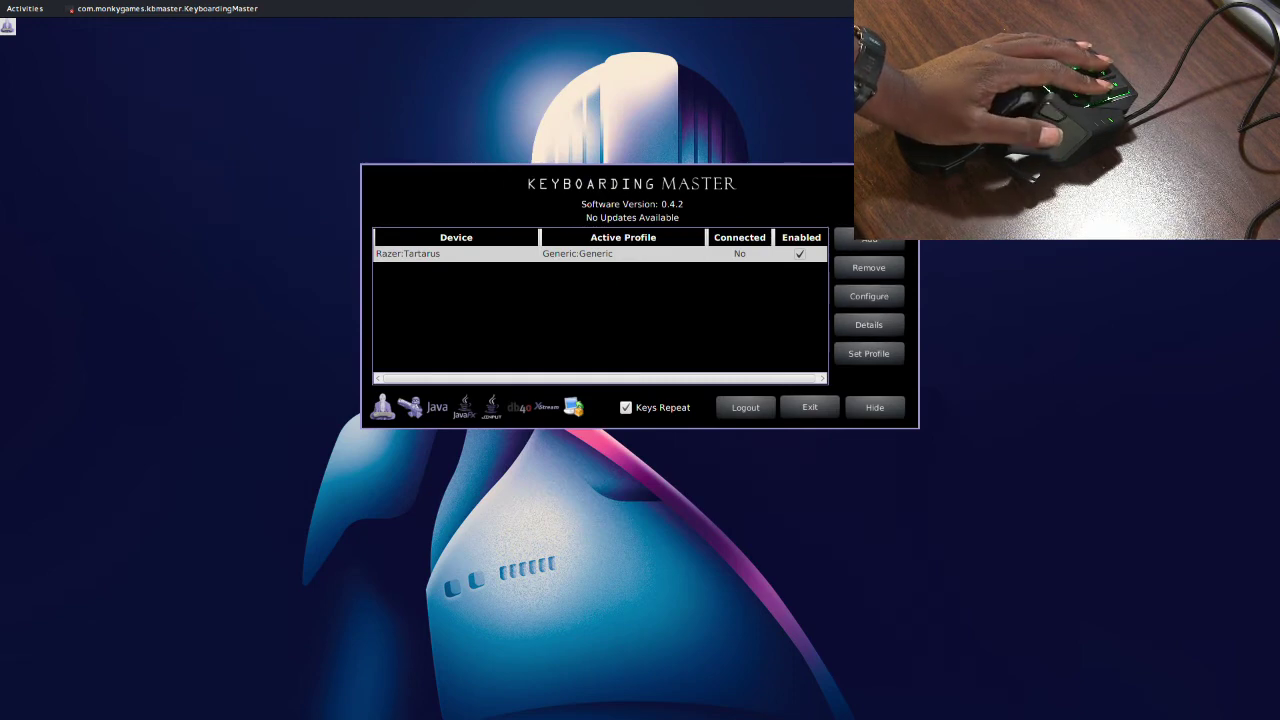
{"action": "left_click", "coordinate": [869, 297]}
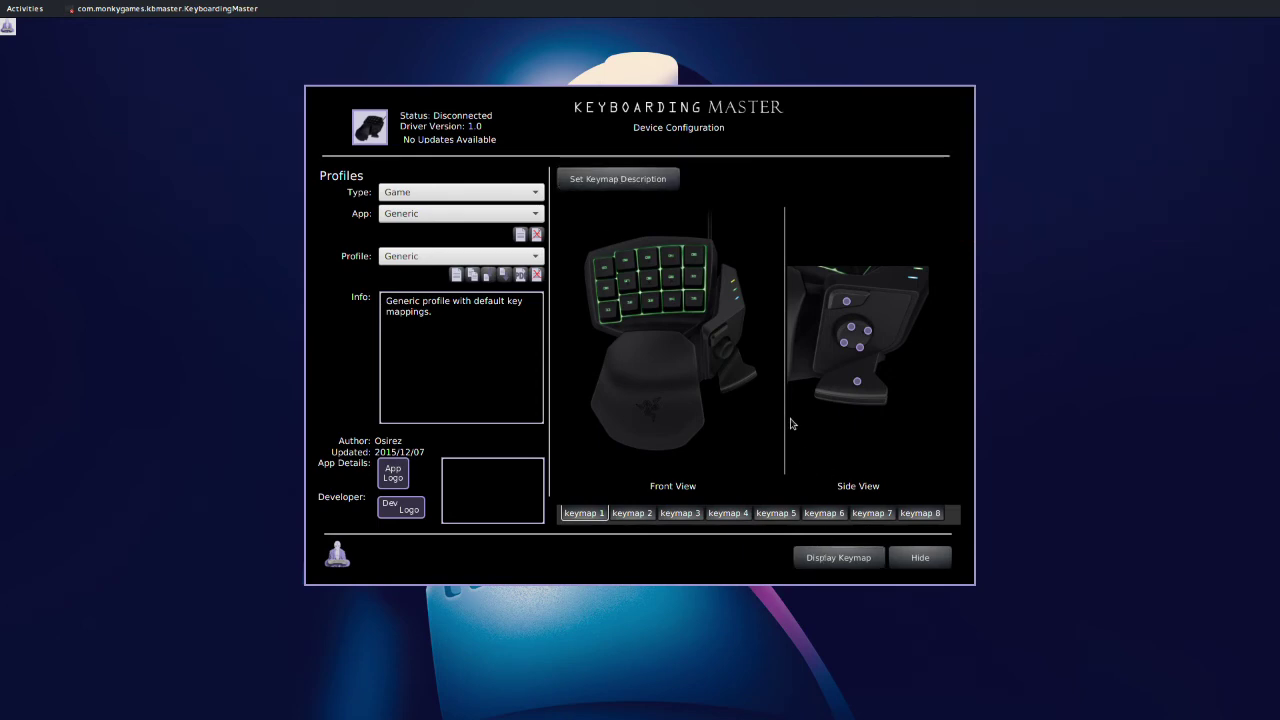
{"action": "left_click", "coordinate": [842, 560]}
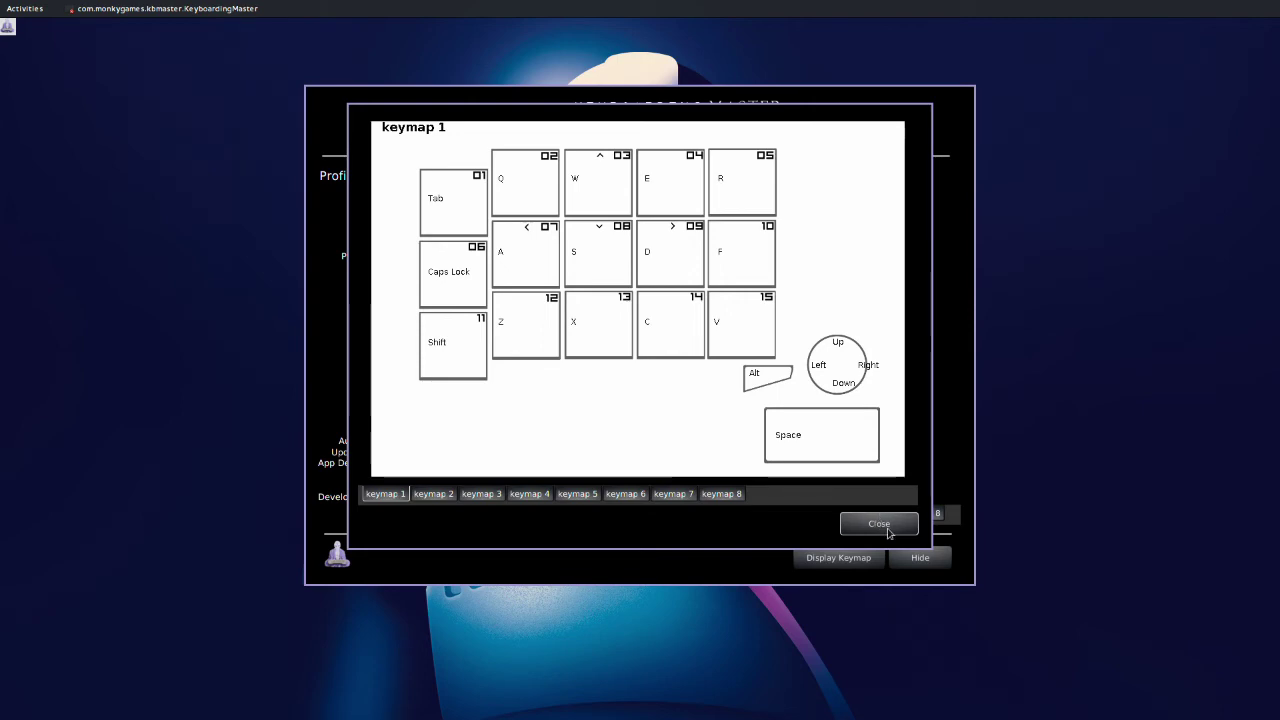
{"action": "left_click", "coordinate": [860, 527]}
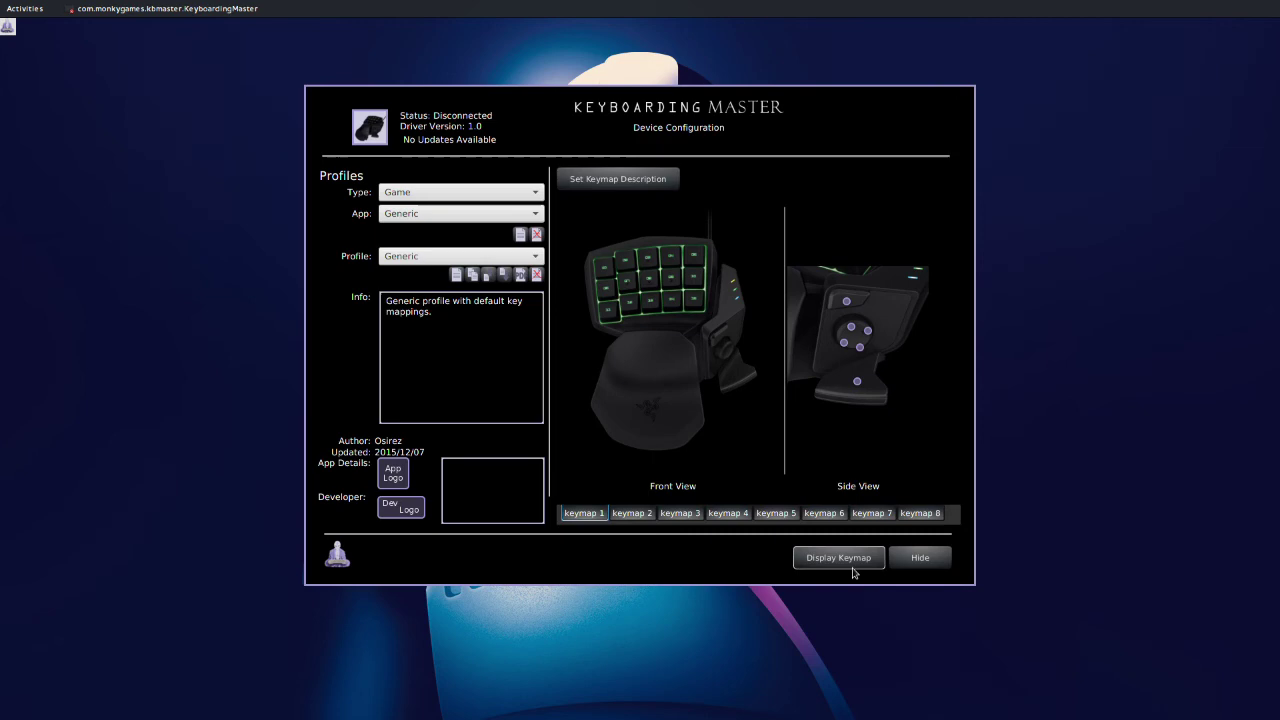
Step: Leave the device configuration and exit Keyboarding Master
{"action": "left_click", "coordinate": [920, 558]}
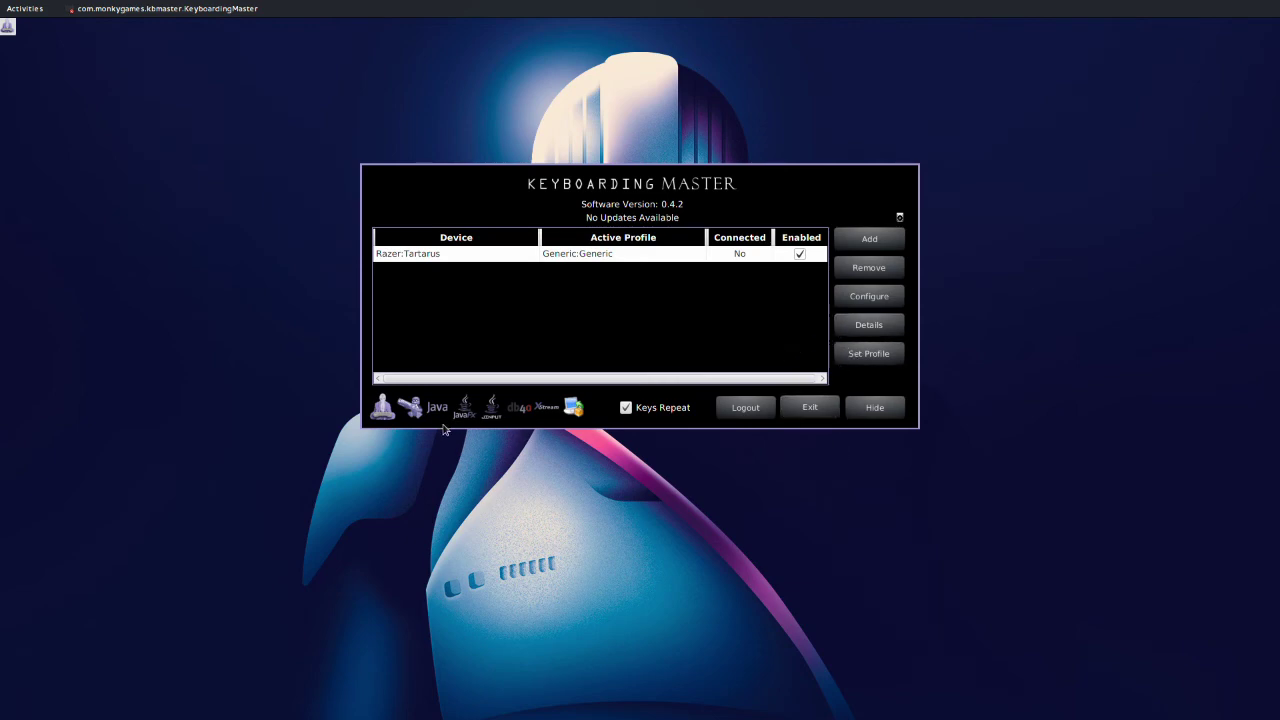
{"action": "left_click", "coordinate": [810, 409]}
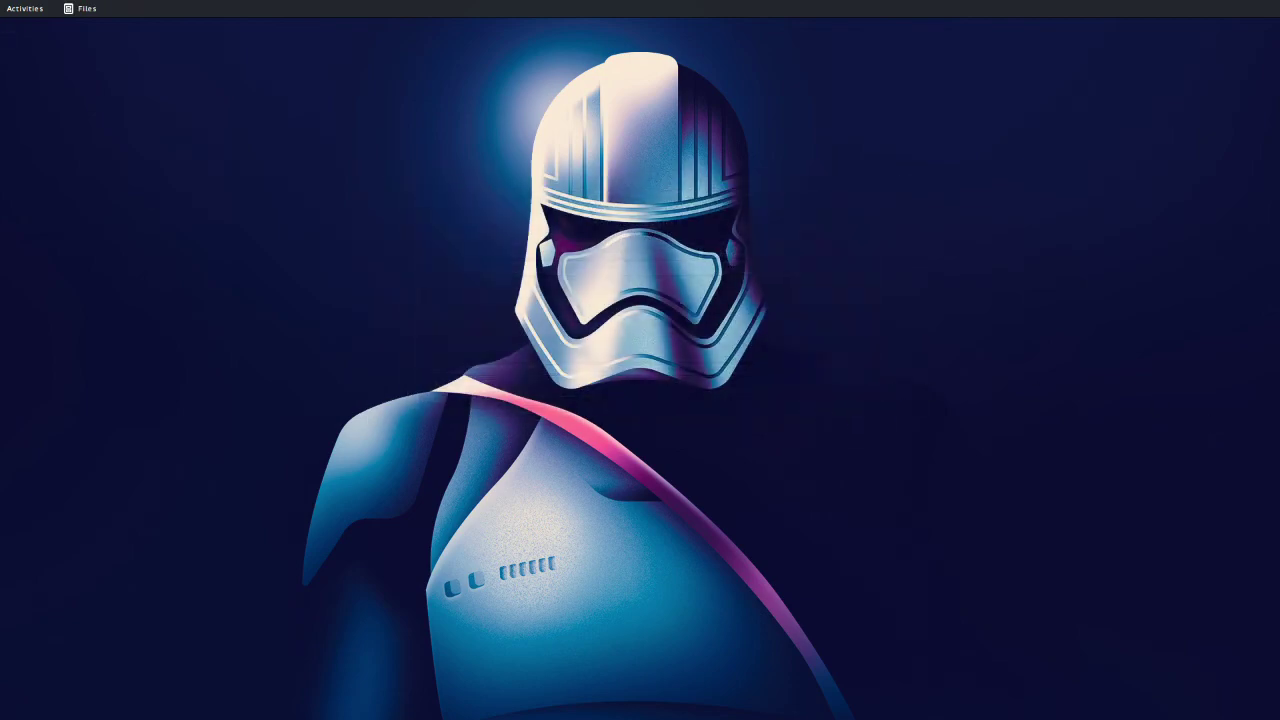